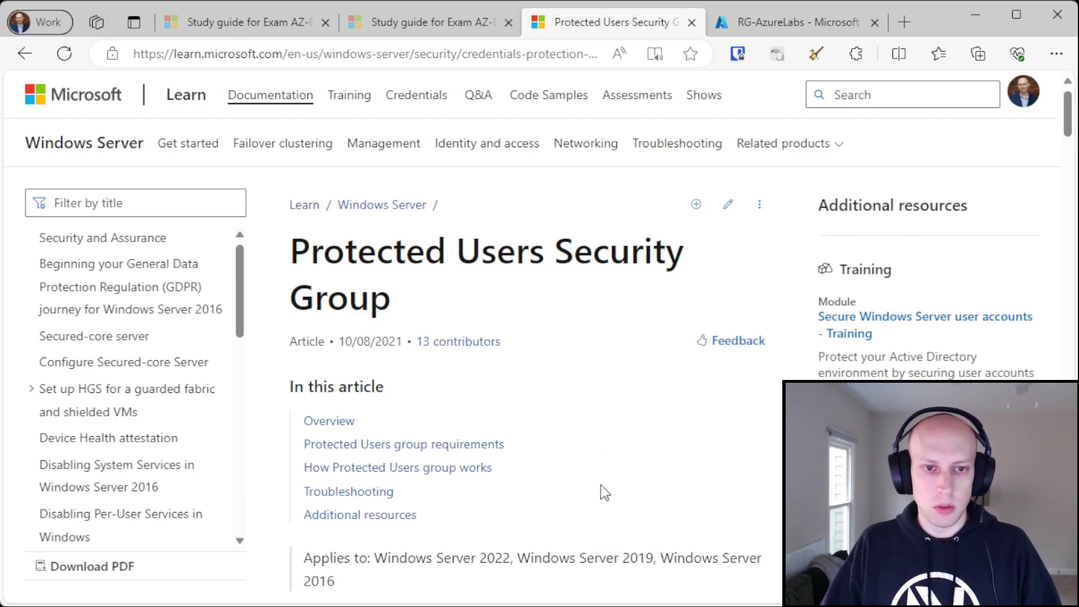
Jump to the 'Protected Users group requirements' section of the Microsoft Learn article.
click(412, 445)
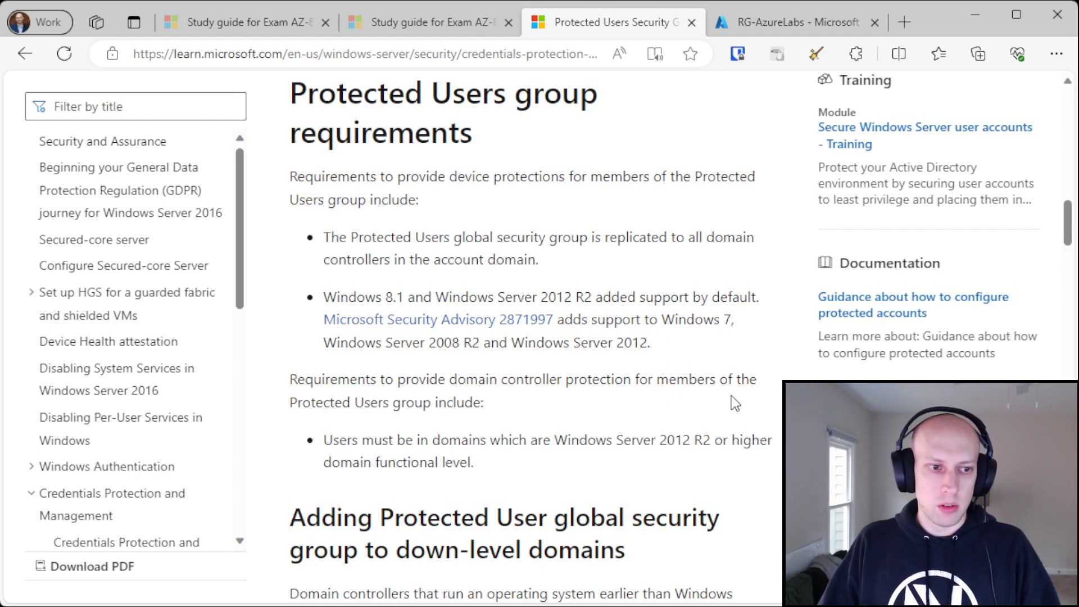
scroll(672, 343, down, 3)
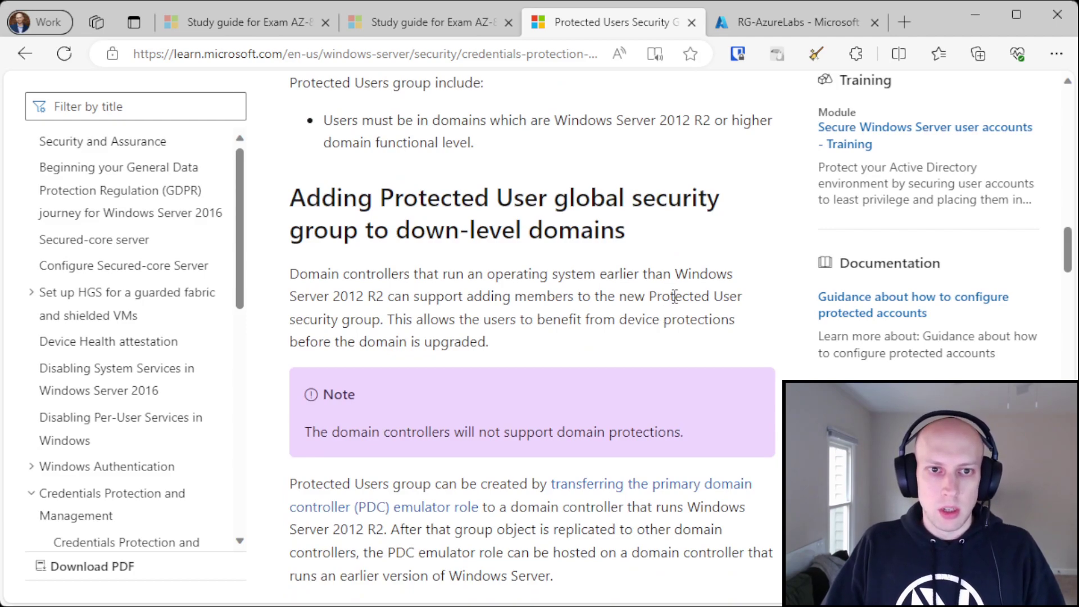
scroll(673, 297, down, 4)
scroll(672, 297, down, 5)
scroll(662, 284, down, 5)
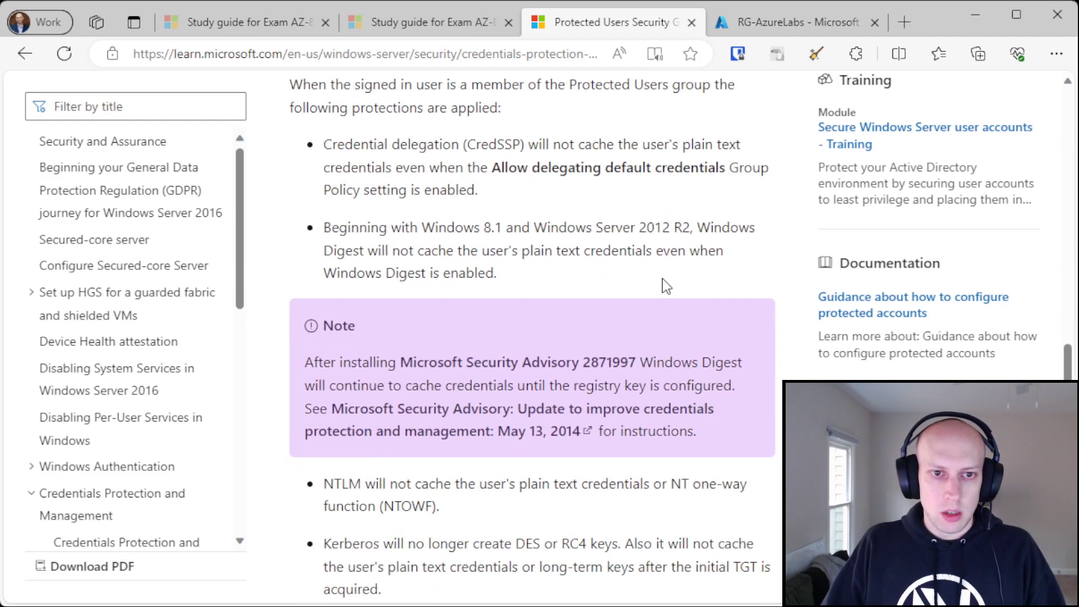
scroll(658, 277, down, 5)
scroll(661, 291, down, 2)
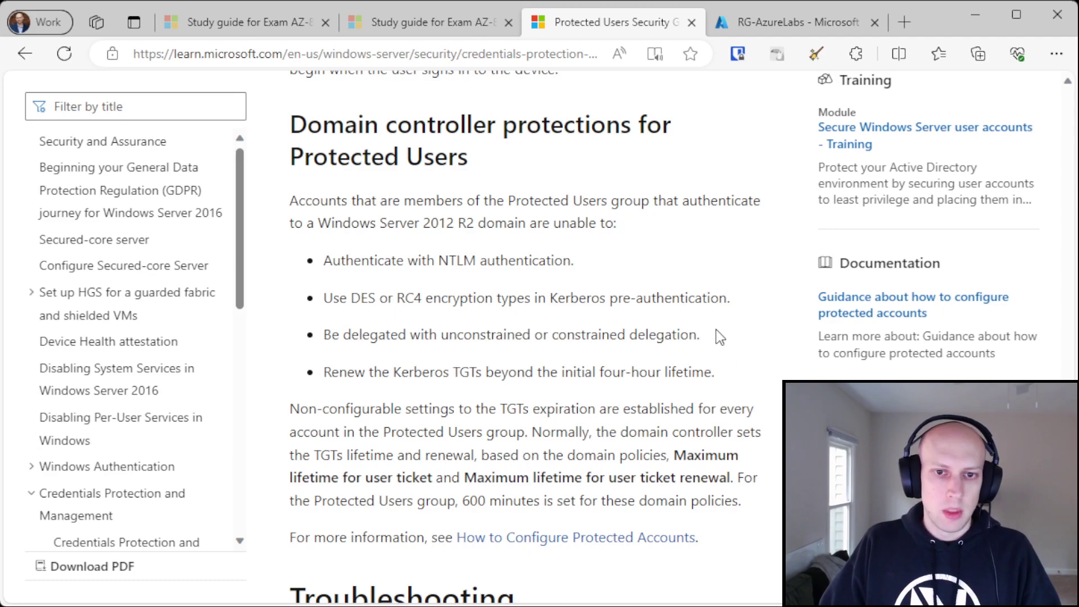
scroll(720, 327, down, 5)
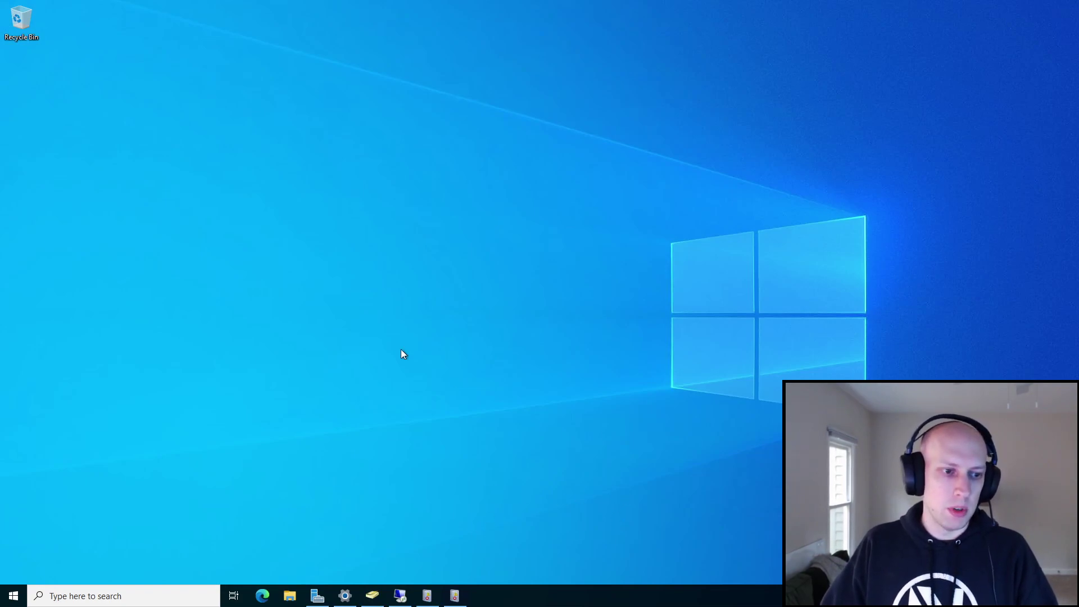
Restore Active Directory Users and Computers on the Users container listing Protected Users.
click(372, 596)
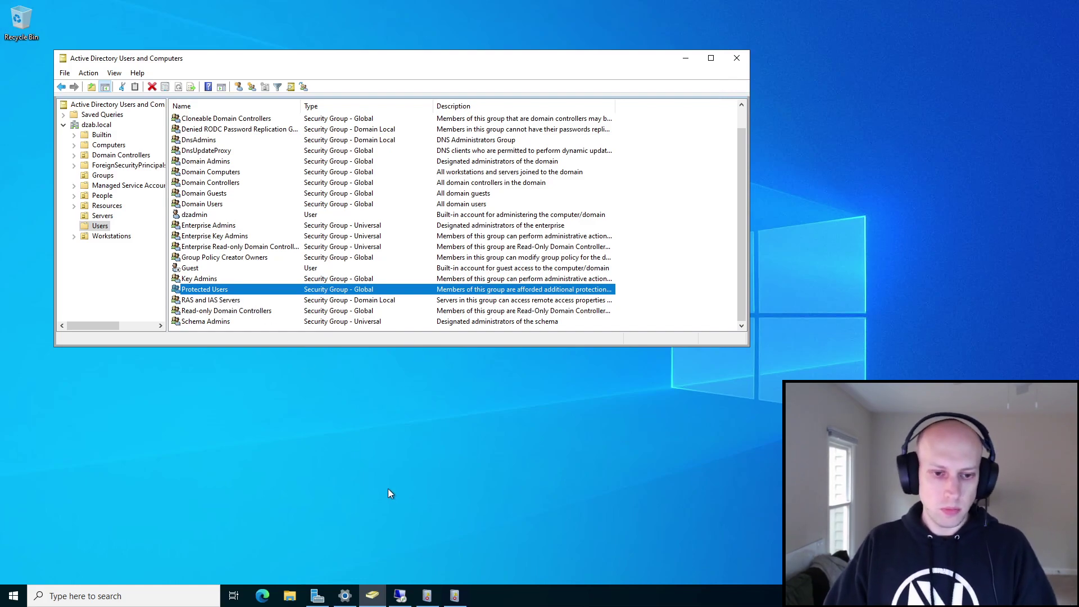
Show both Event Viewers, display WEB-P1's Overview and Summary, then return to Active Directory.
click(454, 596)
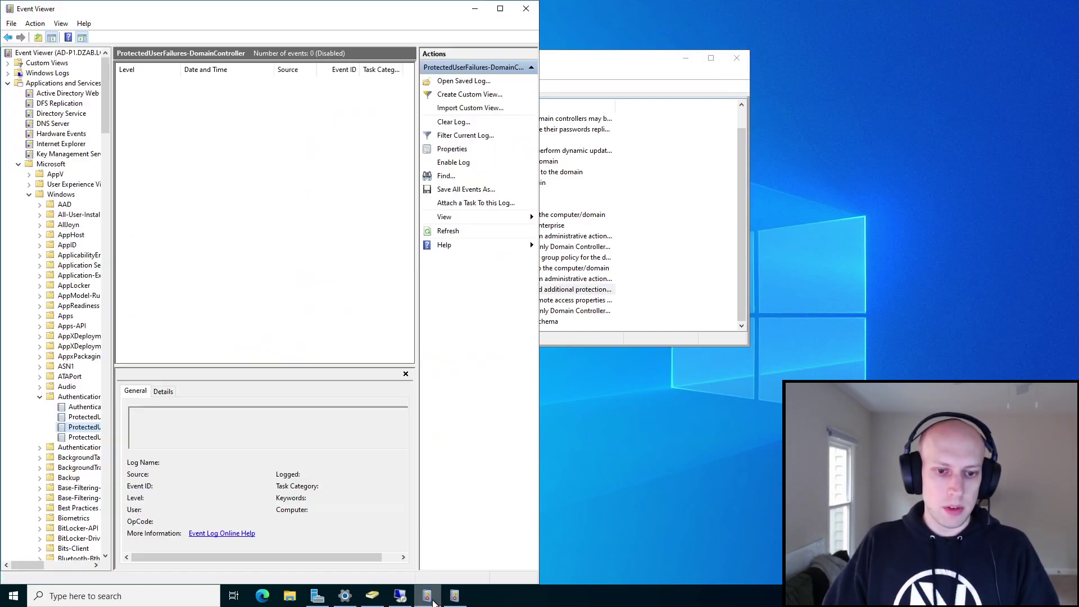
click(457, 596)
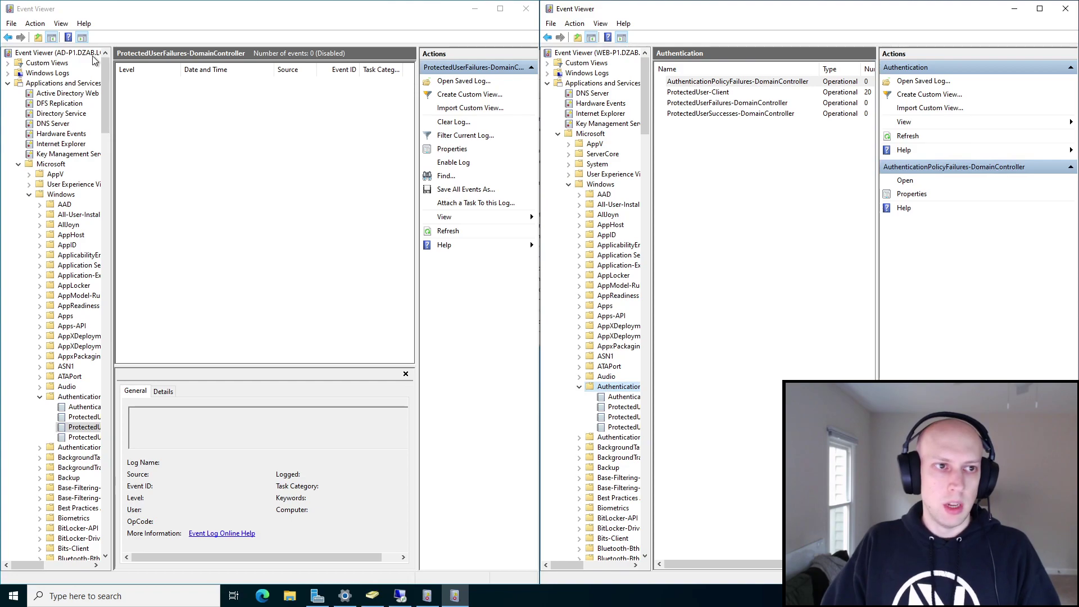
click(190, 21)
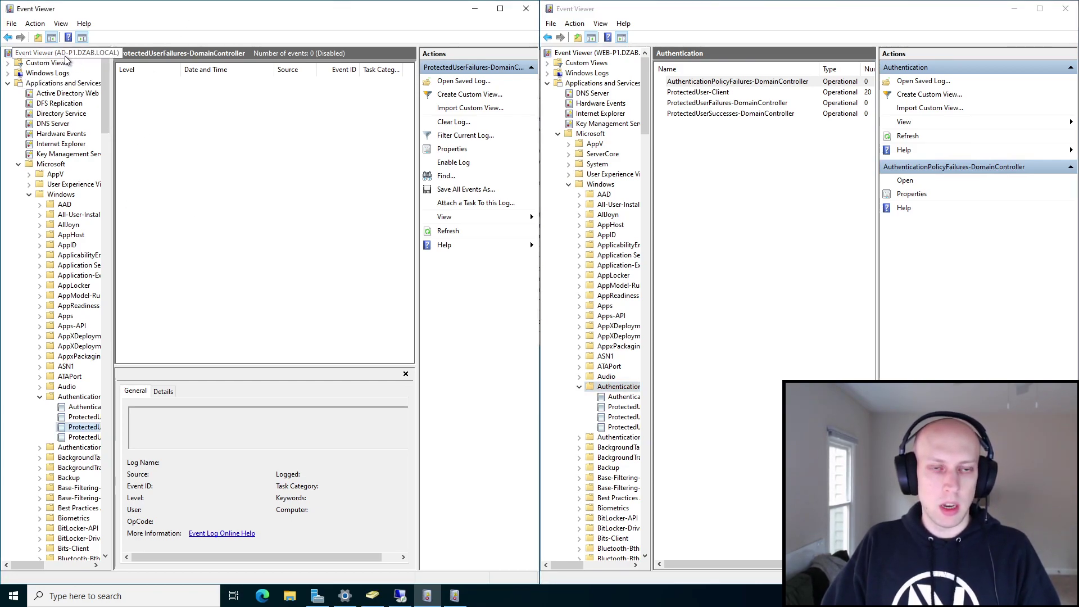
click(613, 54)
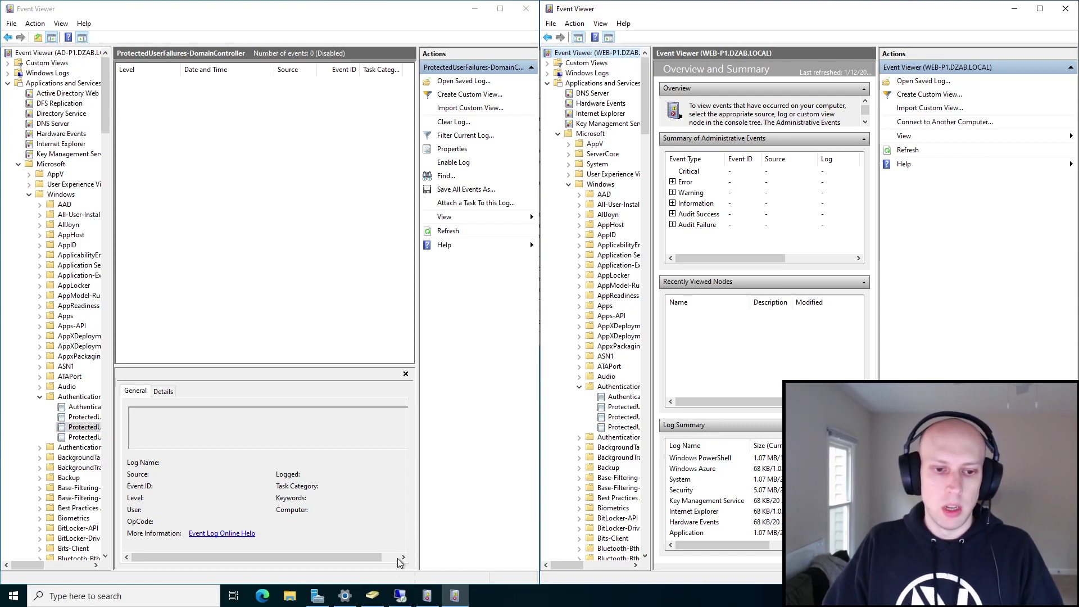
click(372, 596)
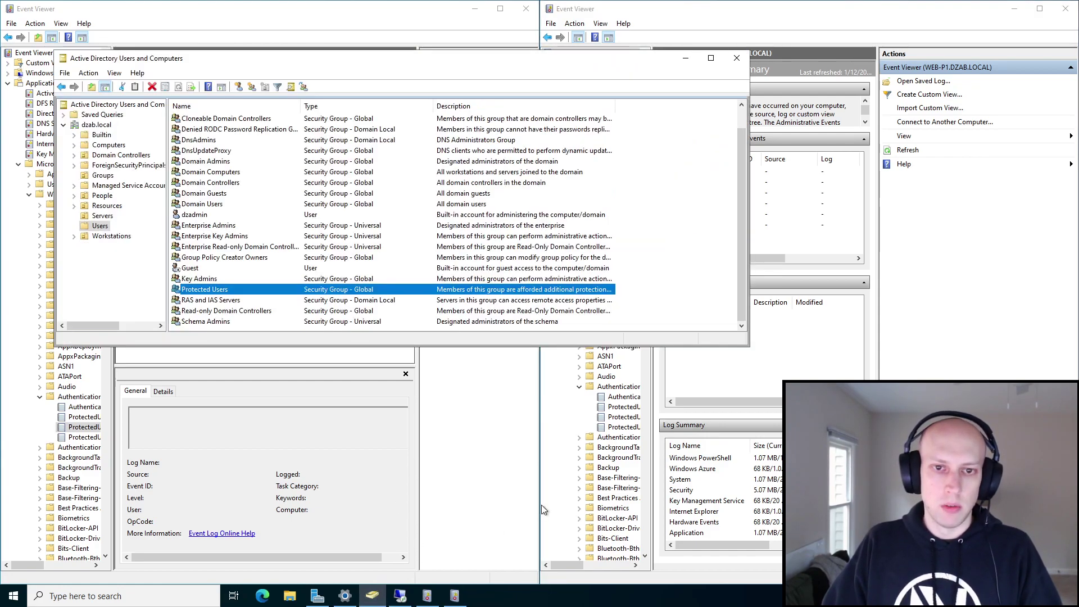
Remove Domain Admins from the Protected Users group's Members list.
double_click(228, 294)
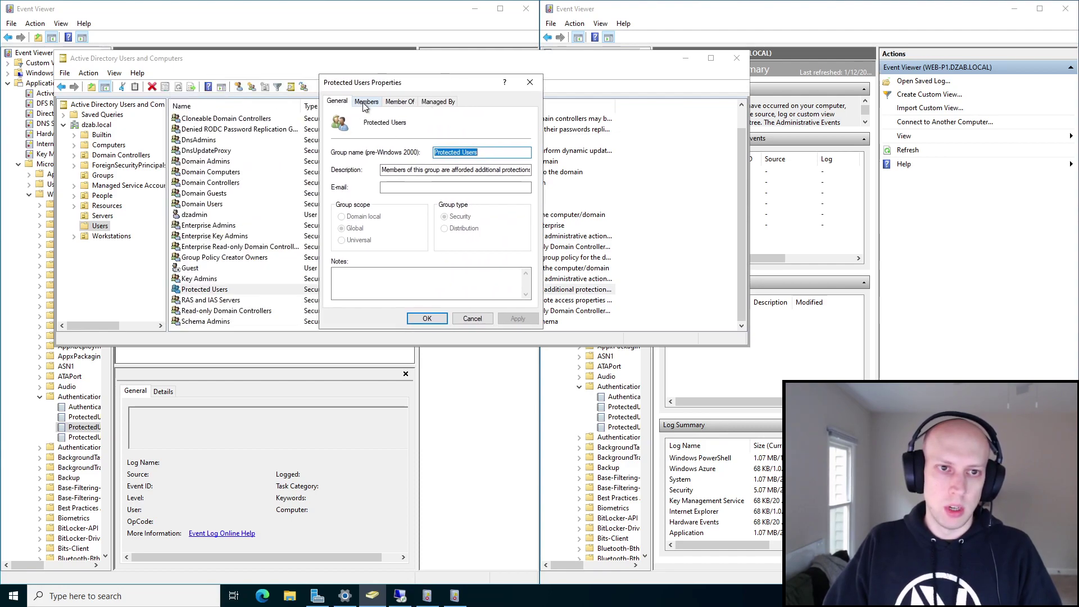
click(364, 103)
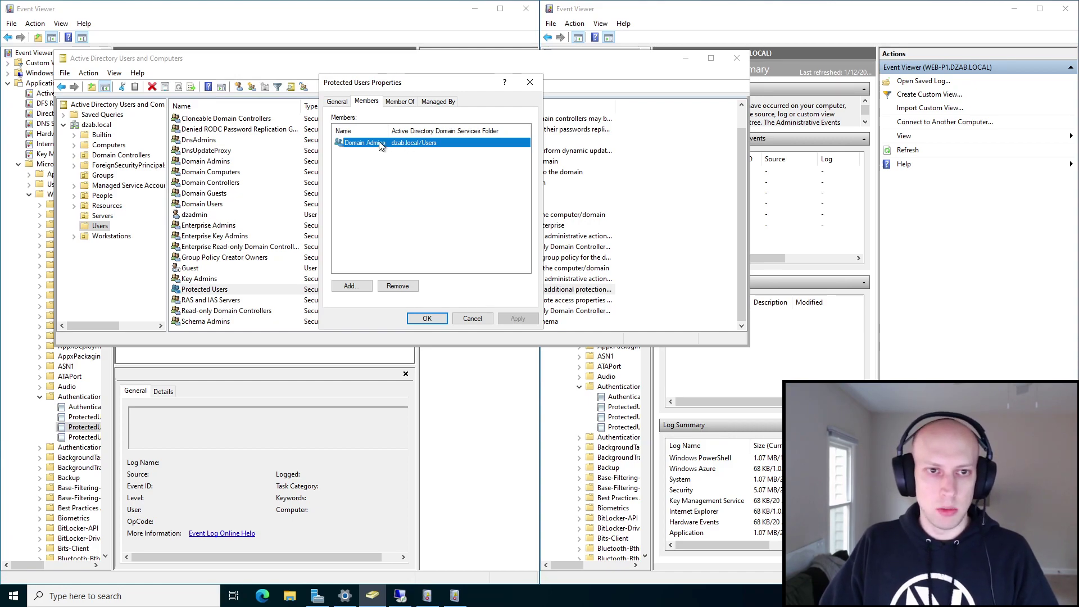
click(397, 286)
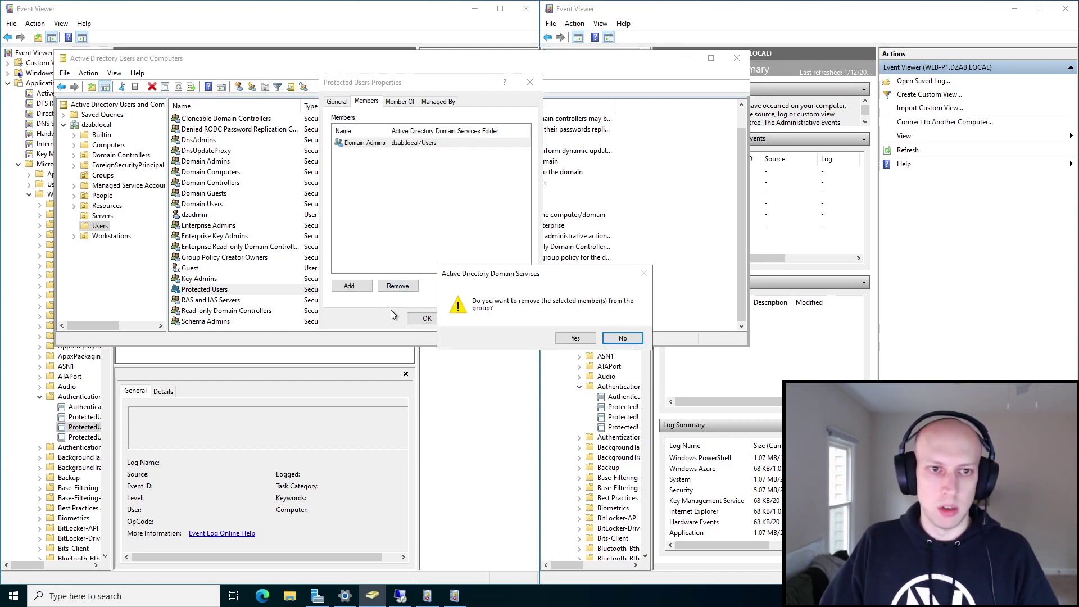
click(576, 341)
click(350, 286)
text(Domain Admins)
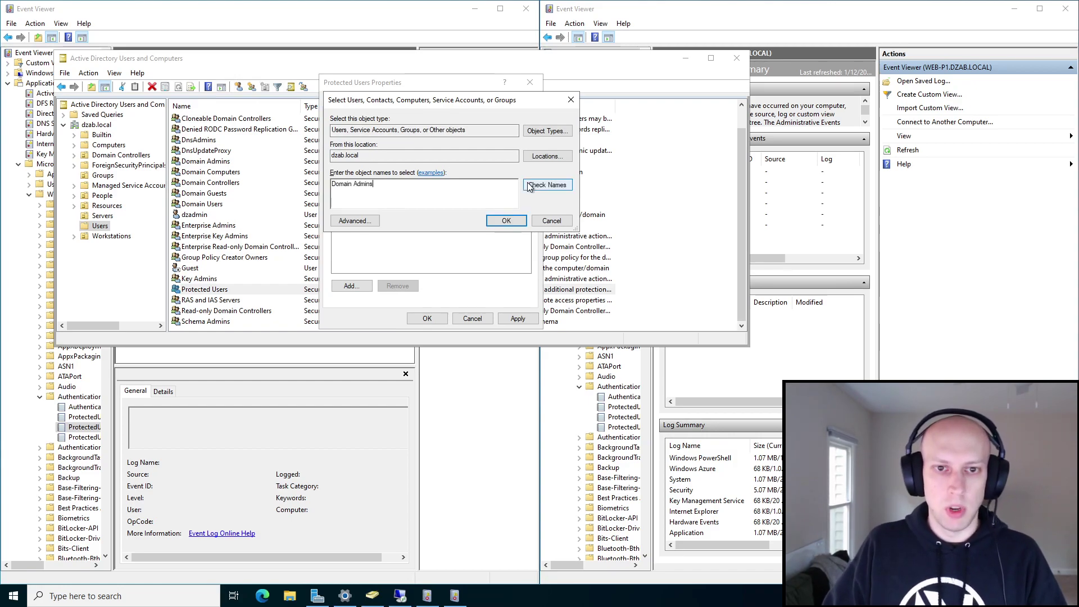
click(506, 221)
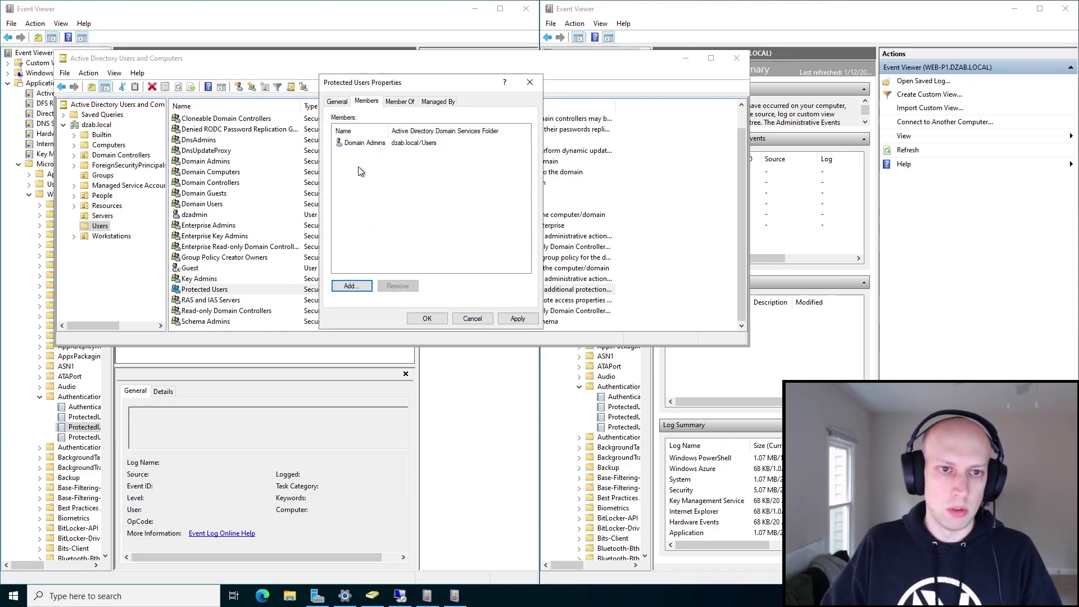
click(362, 145)
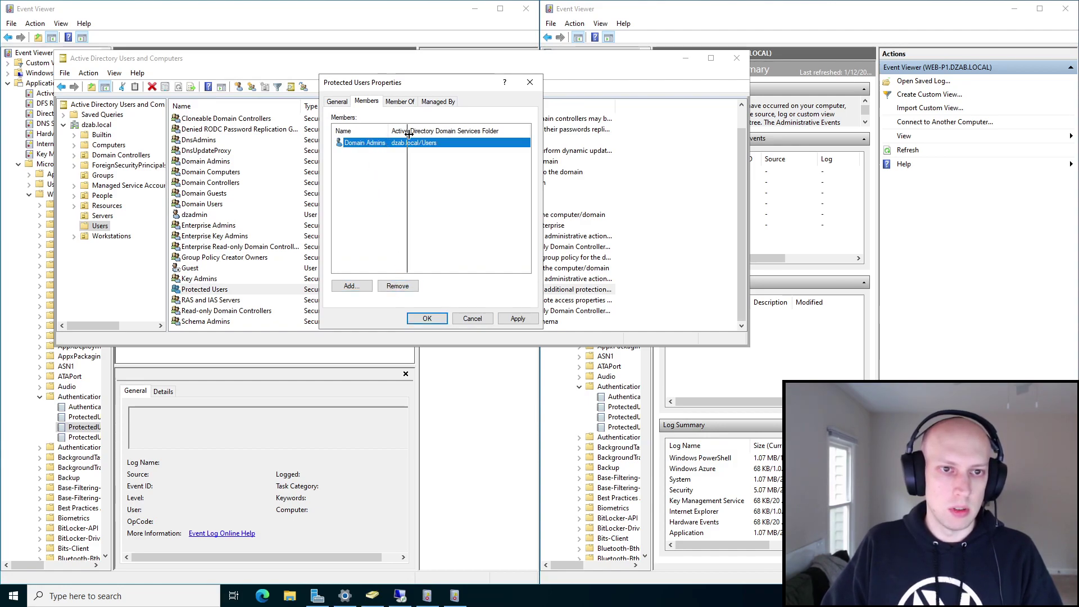
drag(388, 131, 409, 130)
click(408, 289)
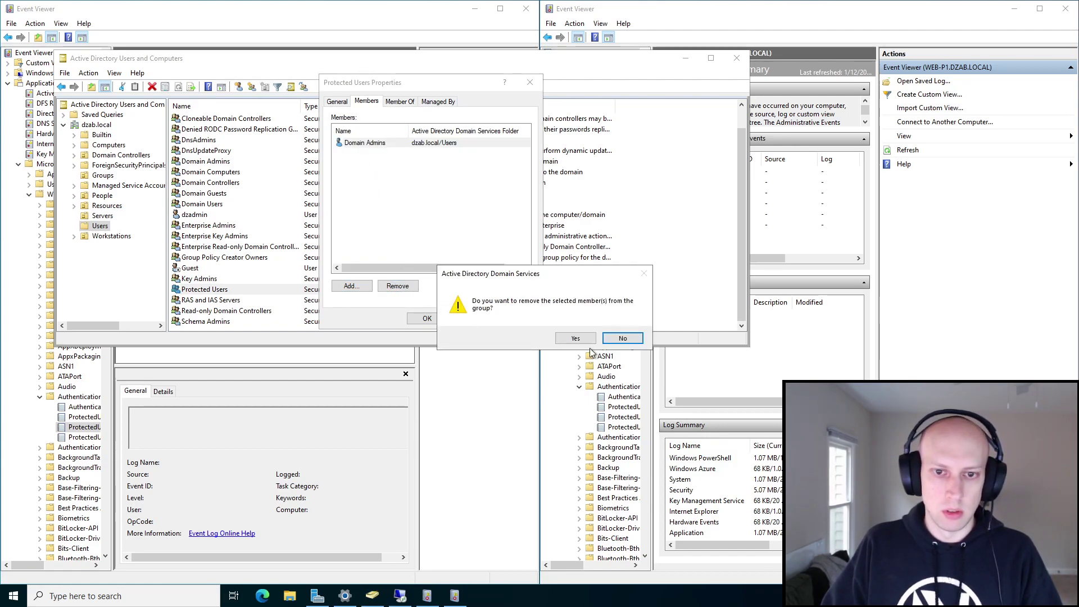
click(579, 340)
Re-add Domain Admins using Object Types and Check Names, apply, and verify membership.
click(353, 287)
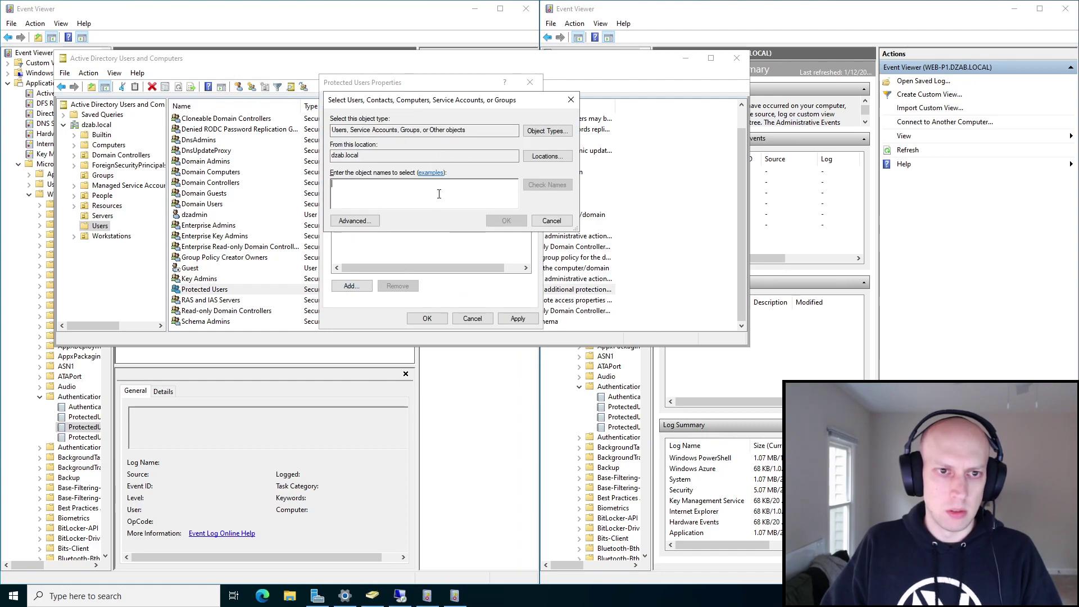
click(549, 128)
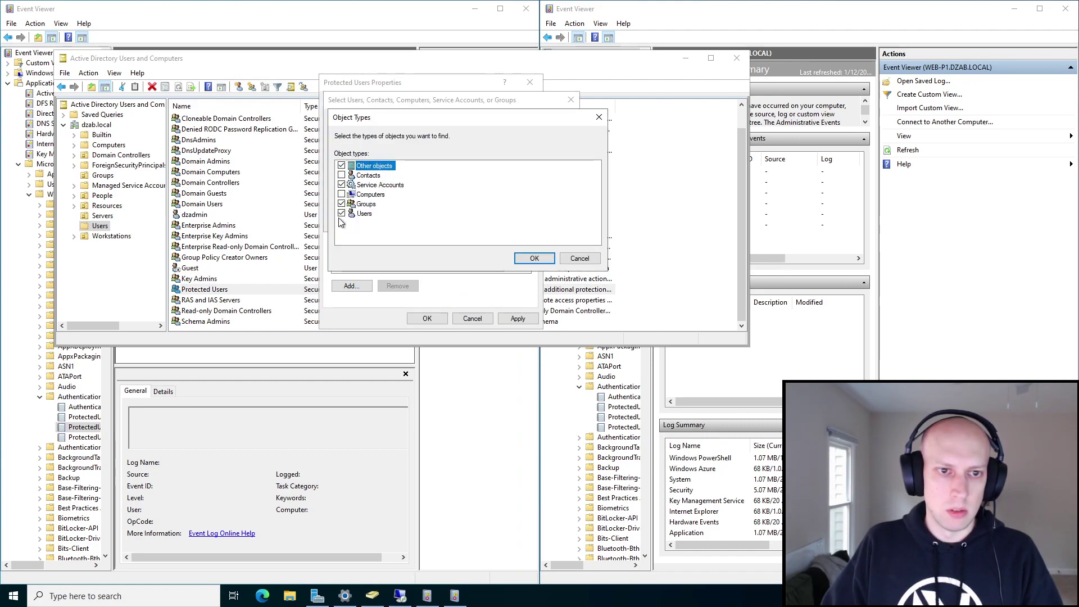
click(342, 215)
click(528, 259)
text(Dopmain Admins)
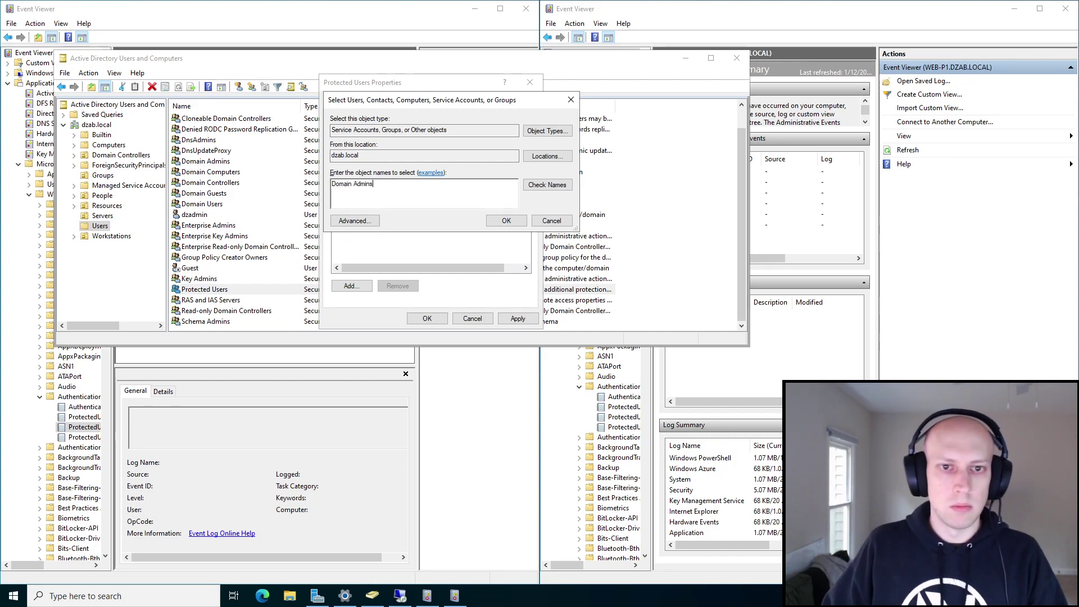
click(546, 184)
click(506, 220)
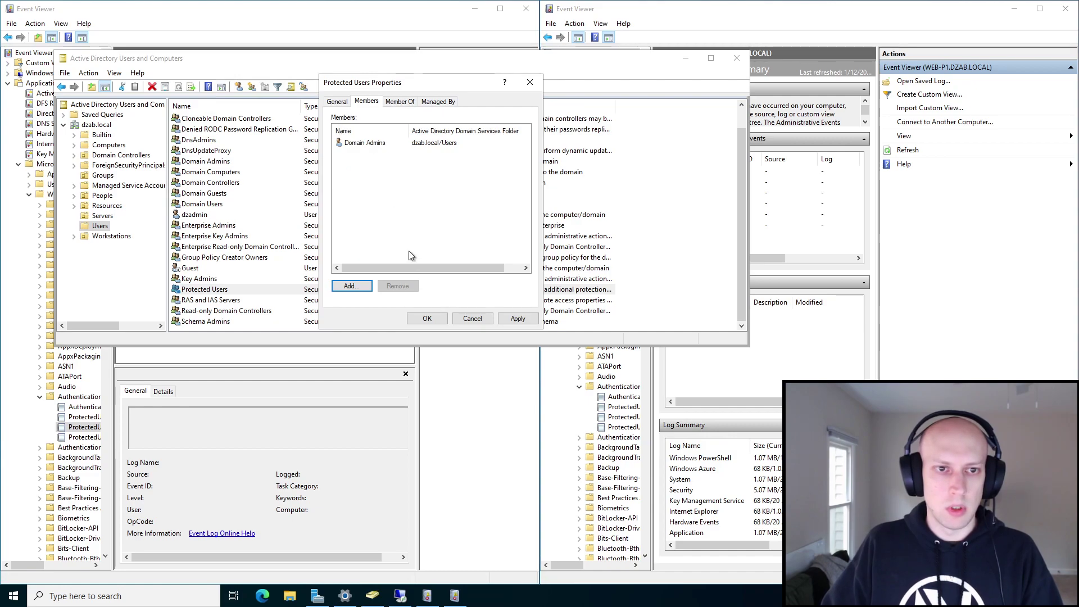
click(517, 318)
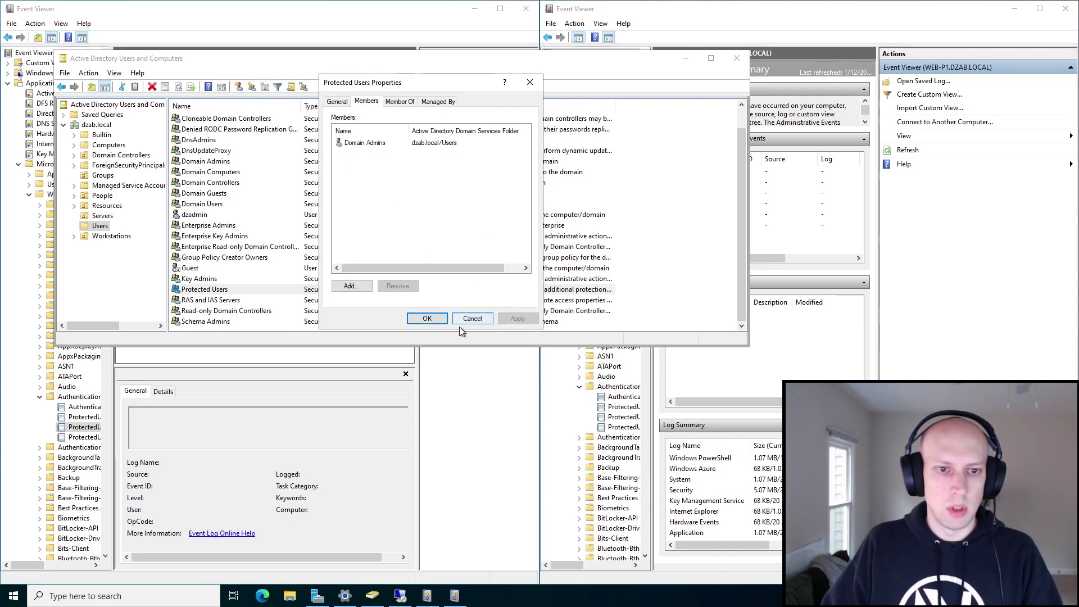
click(426, 319)
double_click(236, 289)
click(367, 102)
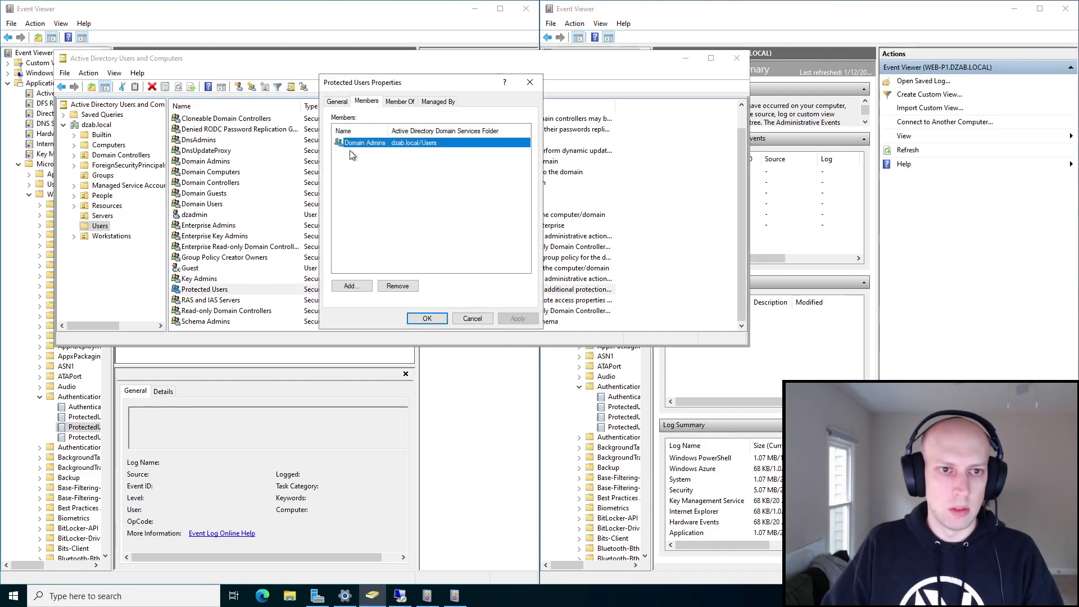
click(427, 317)
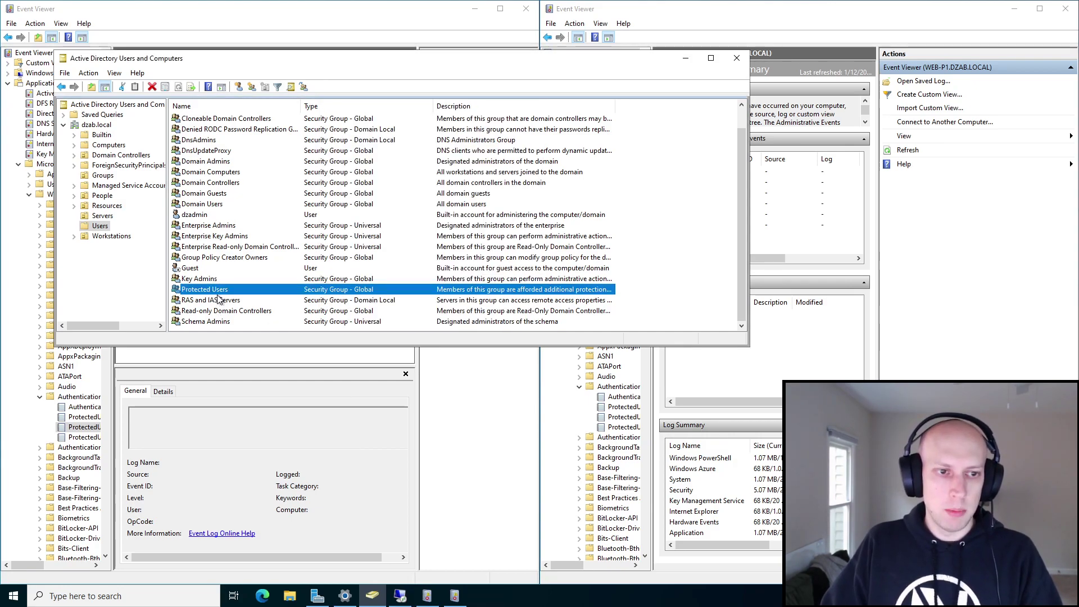
Clear all 20 Authentication events from WEB-P1's ProtectedUser-Client log.
click(689, 62)
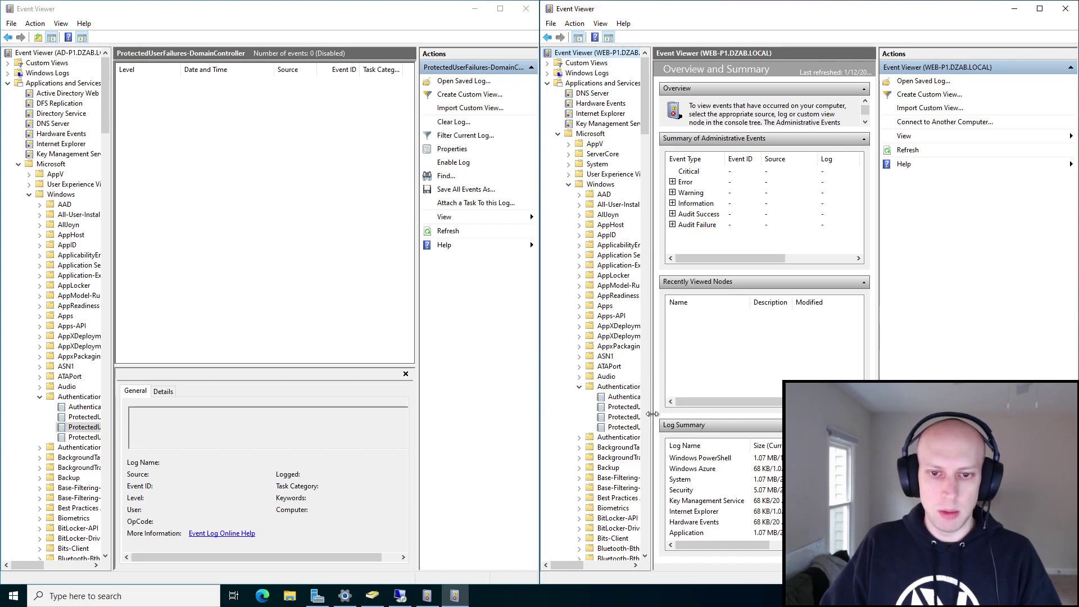
drag(654, 413, 708, 414)
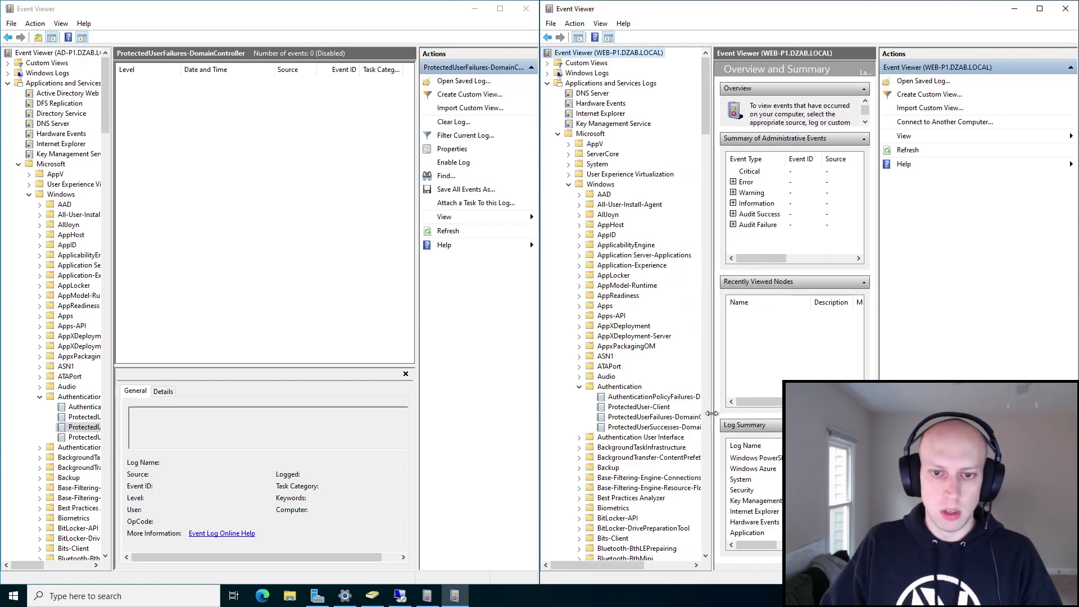
click(645, 407)
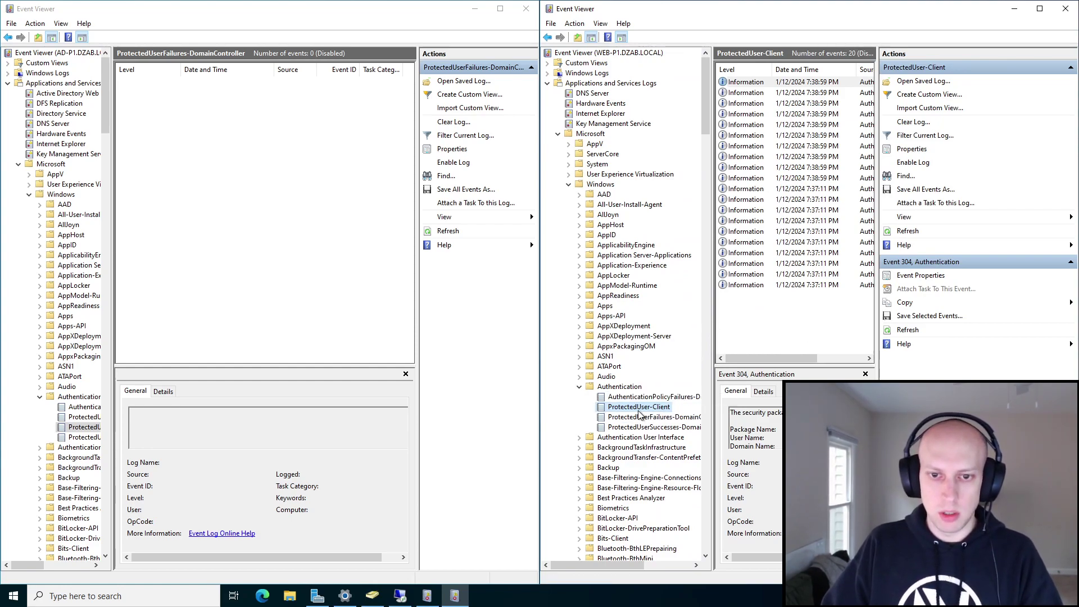
right_click(639, 410)
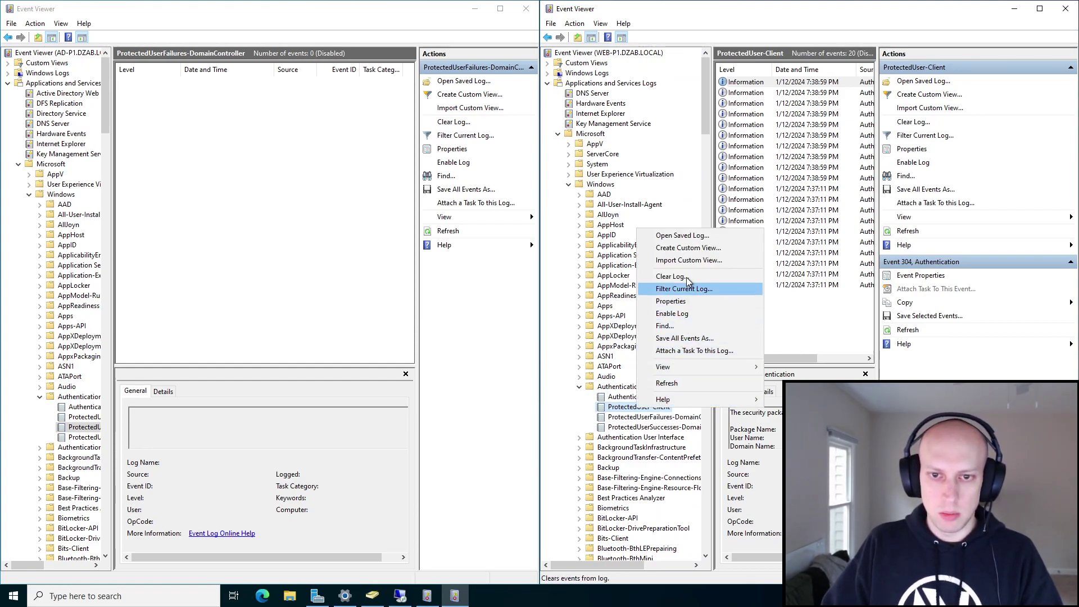
click(671, 277)
click(288, 181)
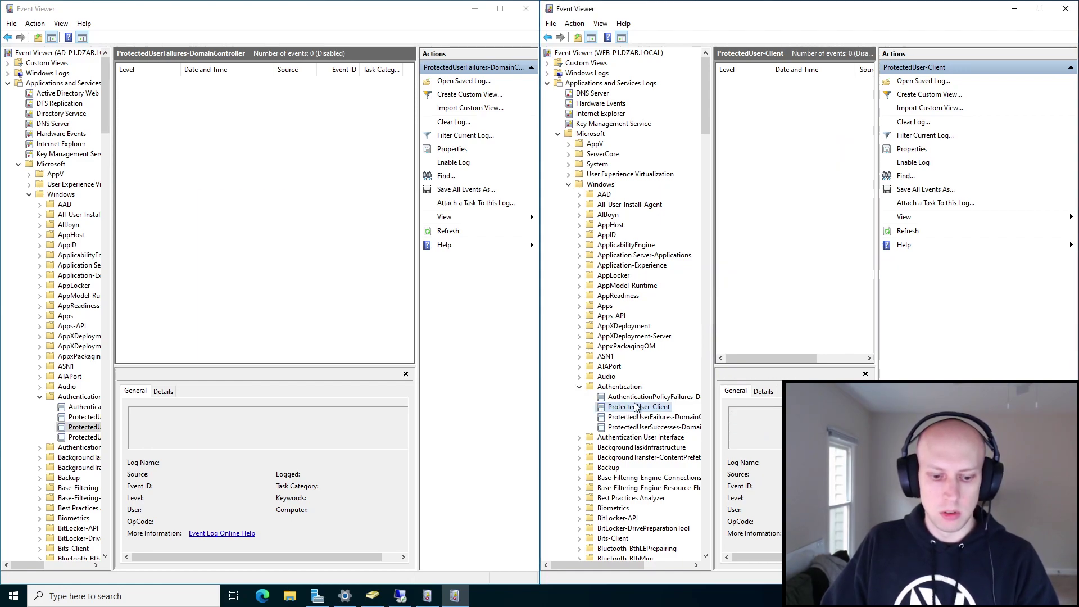
Refresh and enable the ProtectedUser-Client log on WEB-P1.
right_click(638, 408)
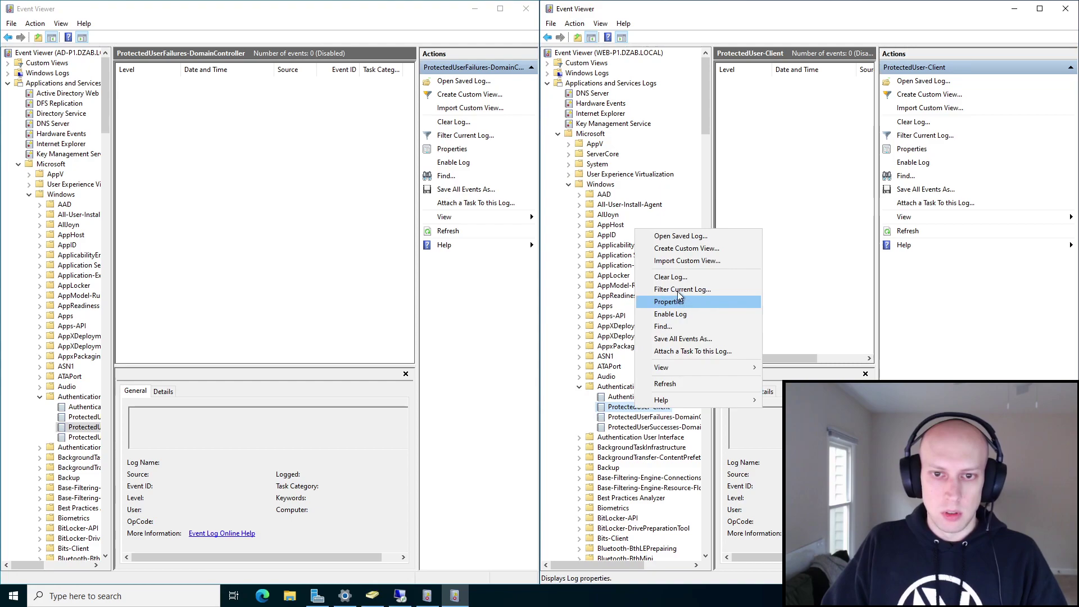
click(681, 383)
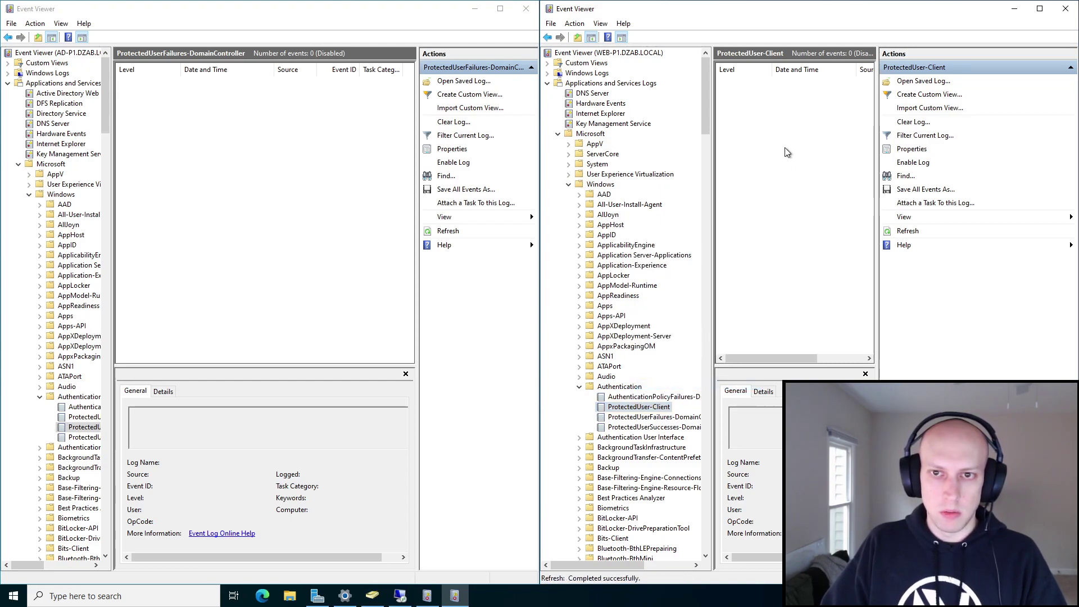
right_click(628, 409)
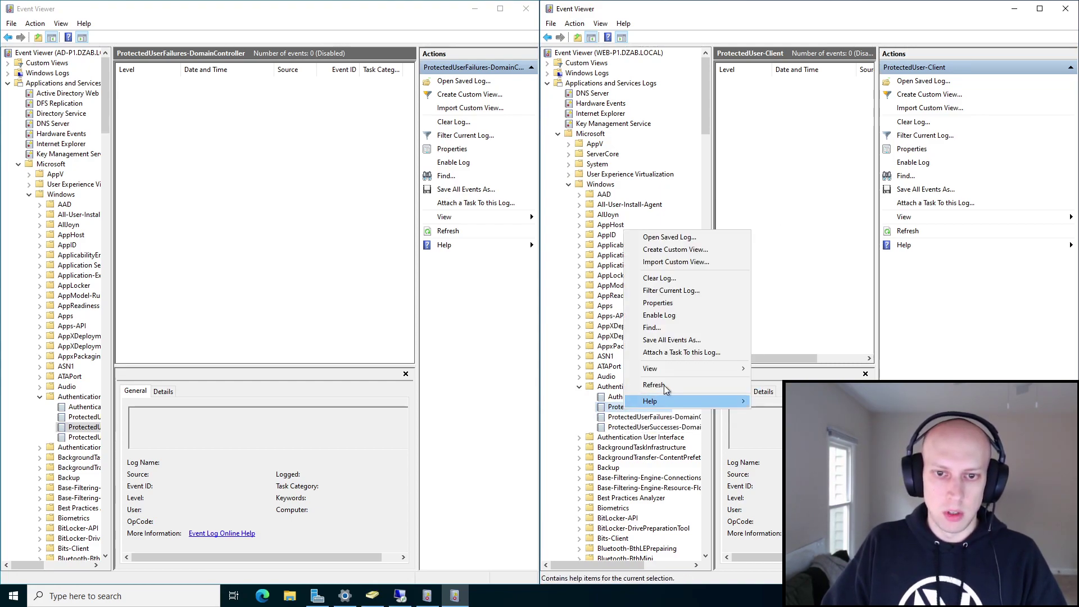
click(674, 316)
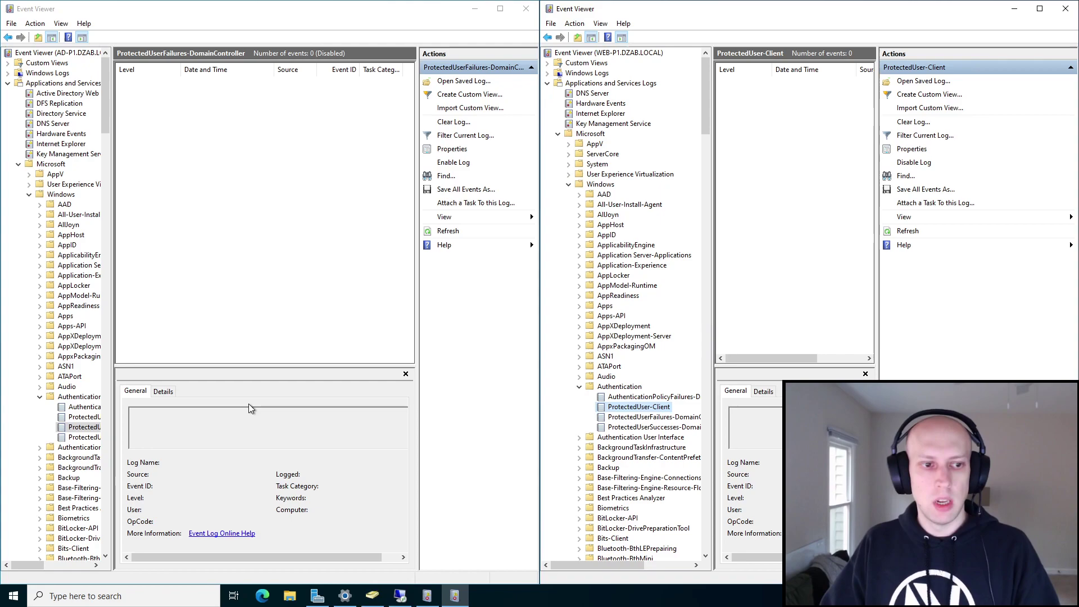
Enable AuthenticationPolicyFailures-DomainController on AD-P1, then select ProtectedUserSuccesses-DomainController.
click(89, 407)
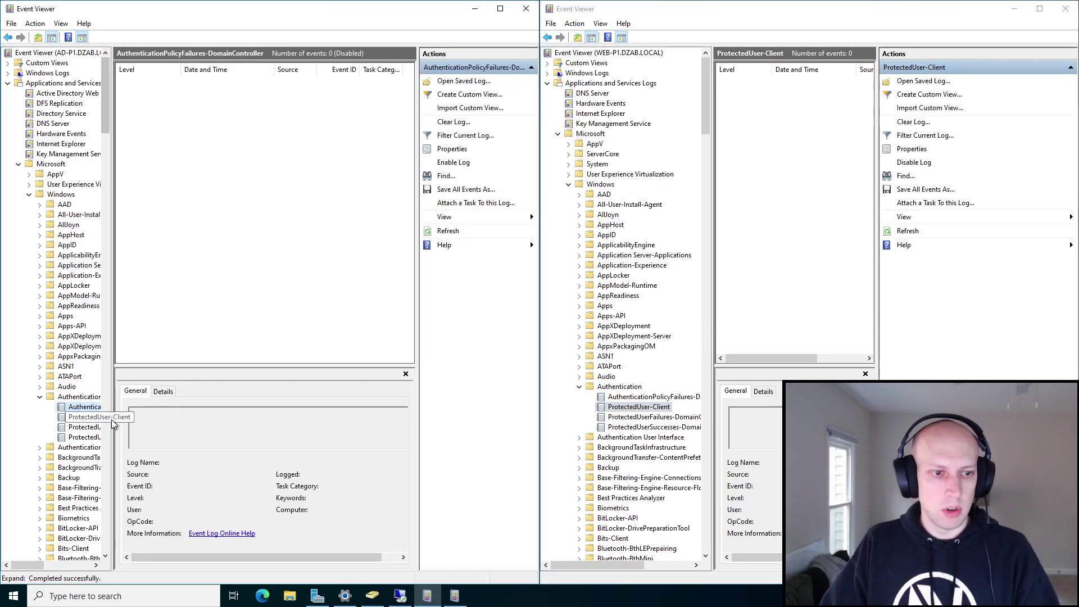
drag(113, 425, 235, 422)
right_click(168, 412)
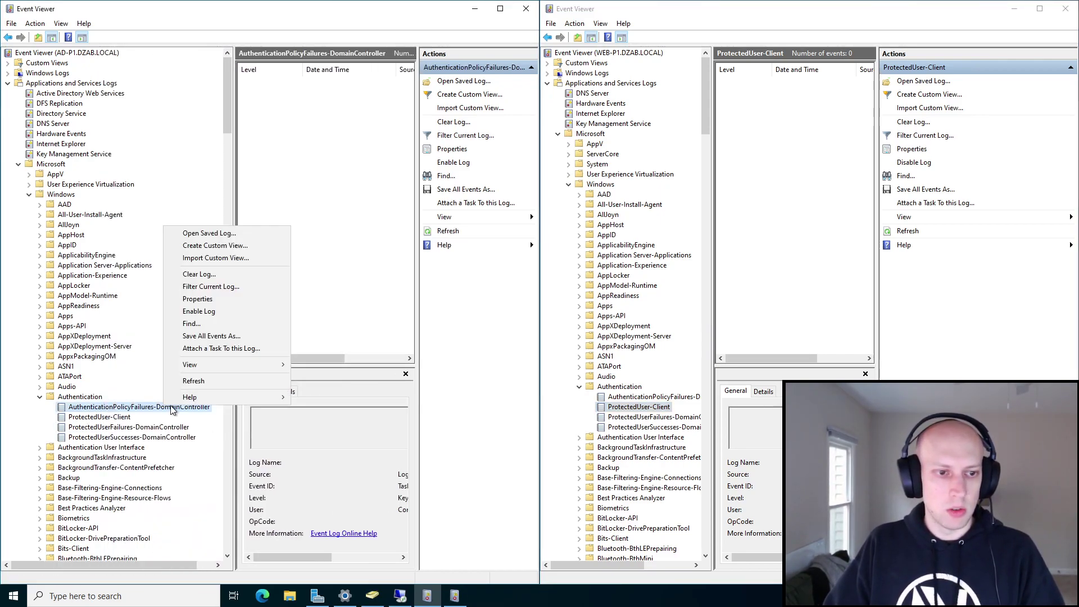
click(212, 311)
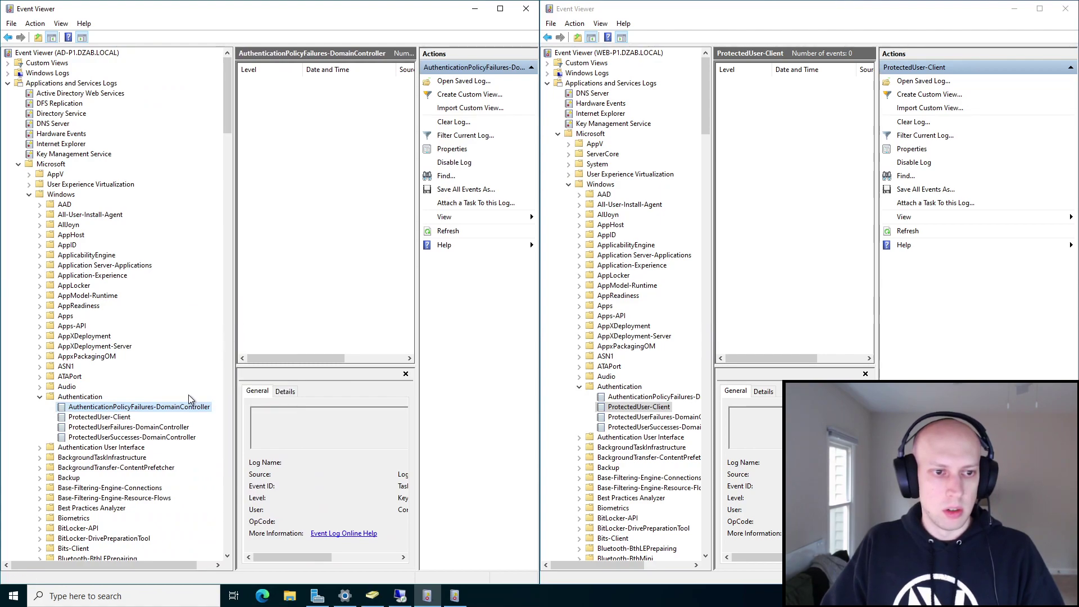
right_click(172, 427)
click(211, 347)
right_click(179, 436)
click(212, 356)
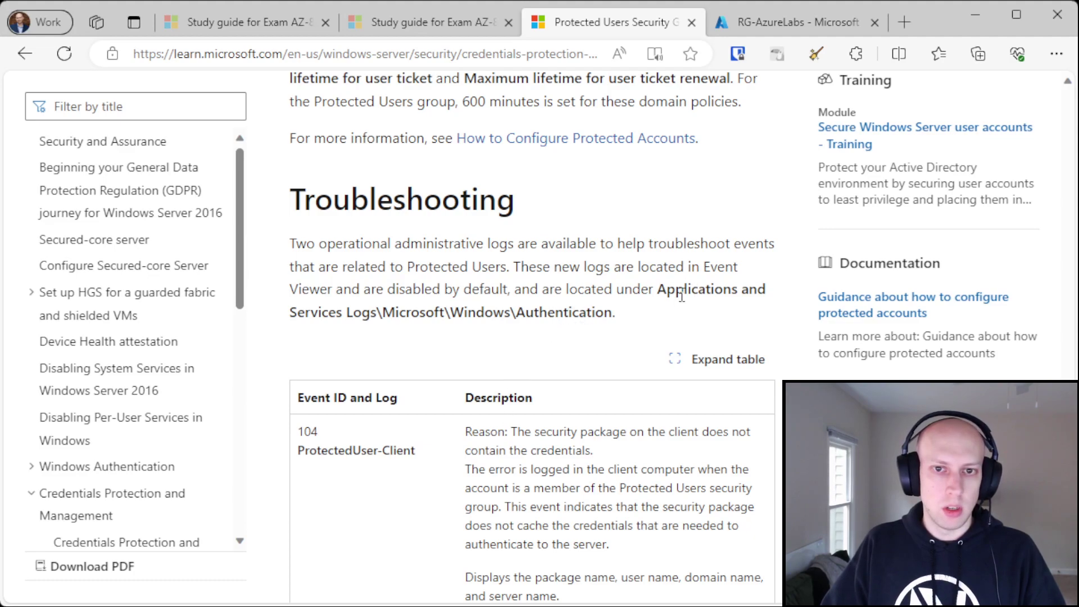
drag(634, 314, 661, 289)
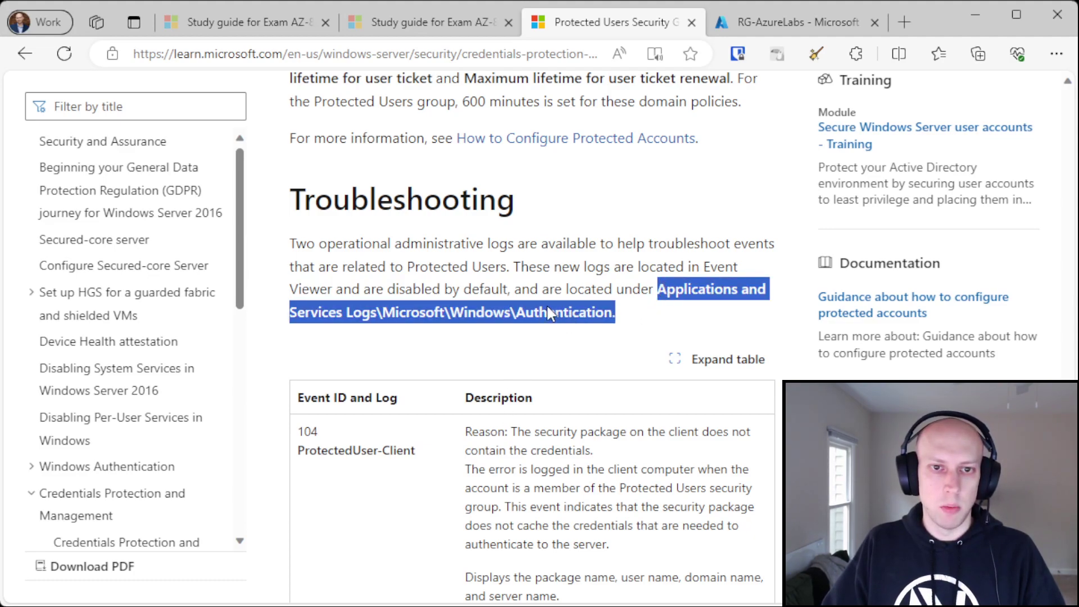
click(475, 271)
drag(505, 289, 384, 289)
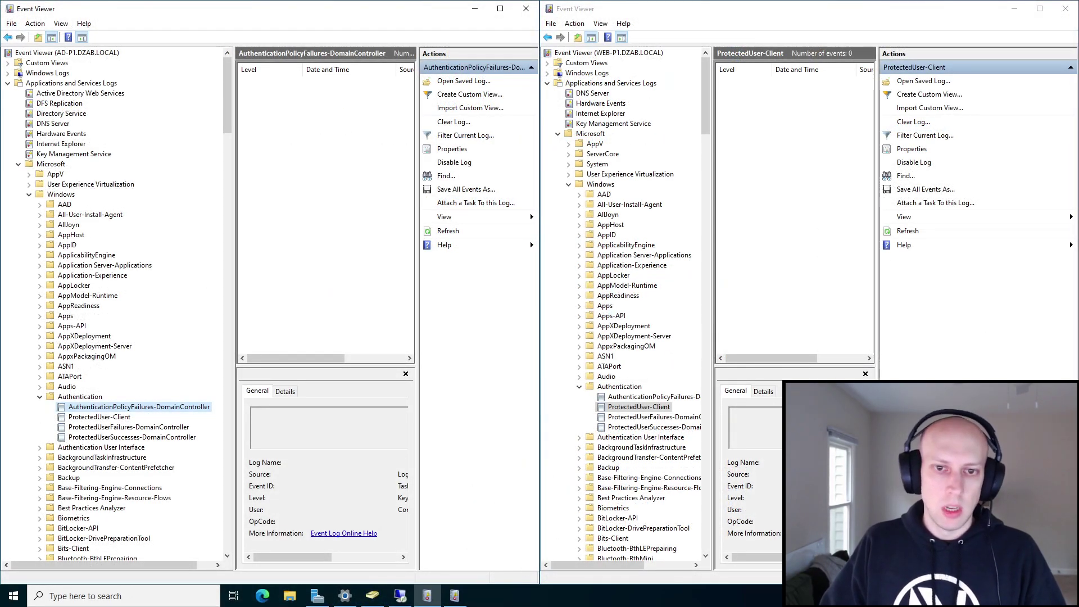
Disconnect the current full-screen remote desktop session.
right_click(651, 408)
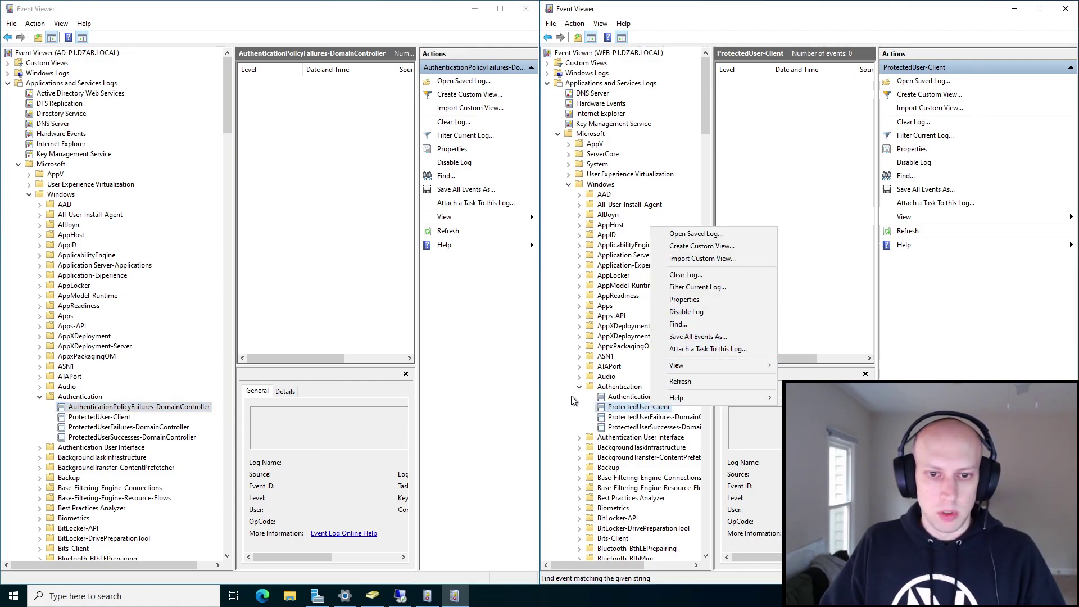
key(Escape)
click(400, 596)
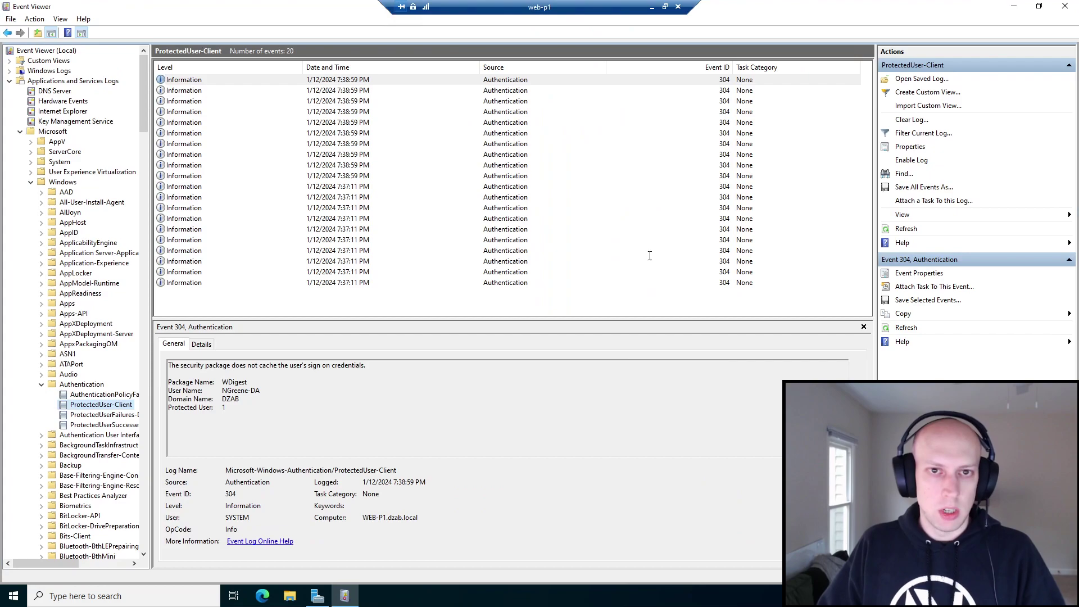
click(677, 6)
click(567, 321)
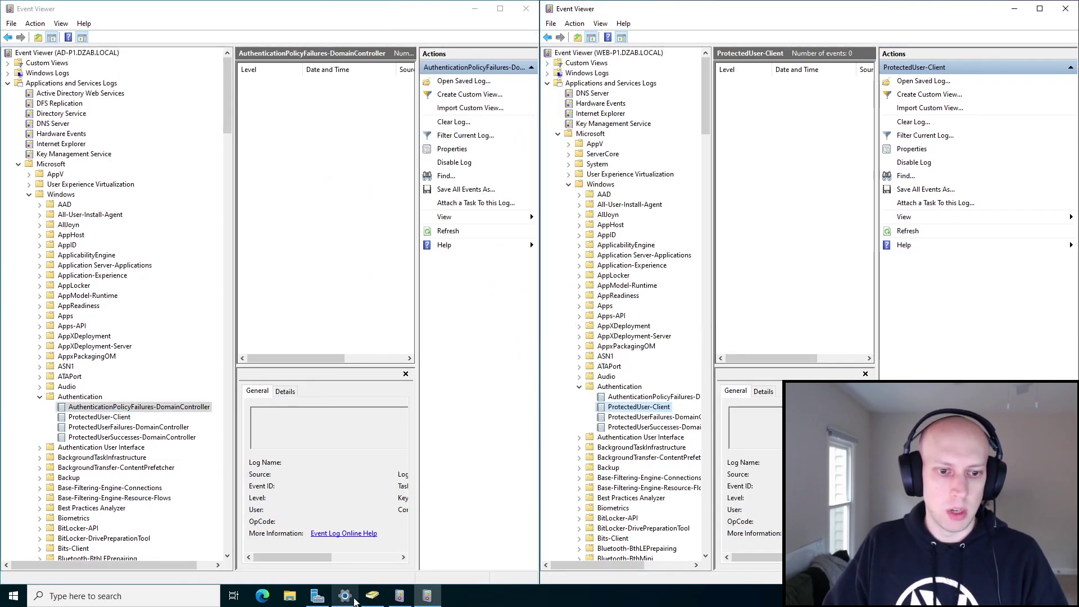
Connect to web-p1 with Remote Desktop Connection, resubmitting the password after a failure.
click(163, 596)
text(remo)
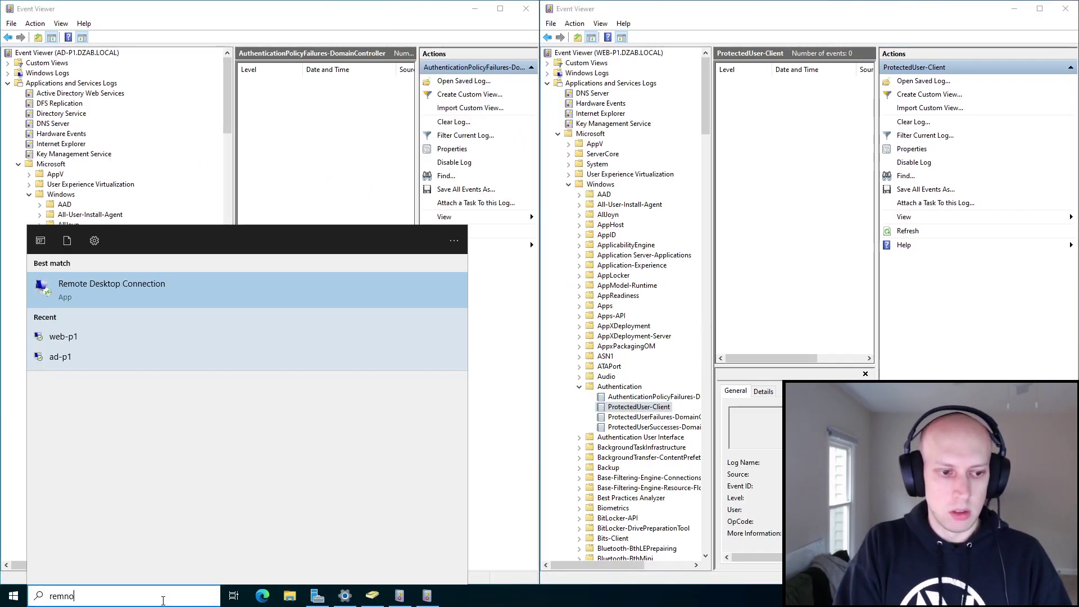
text(te)
click(122, 289)
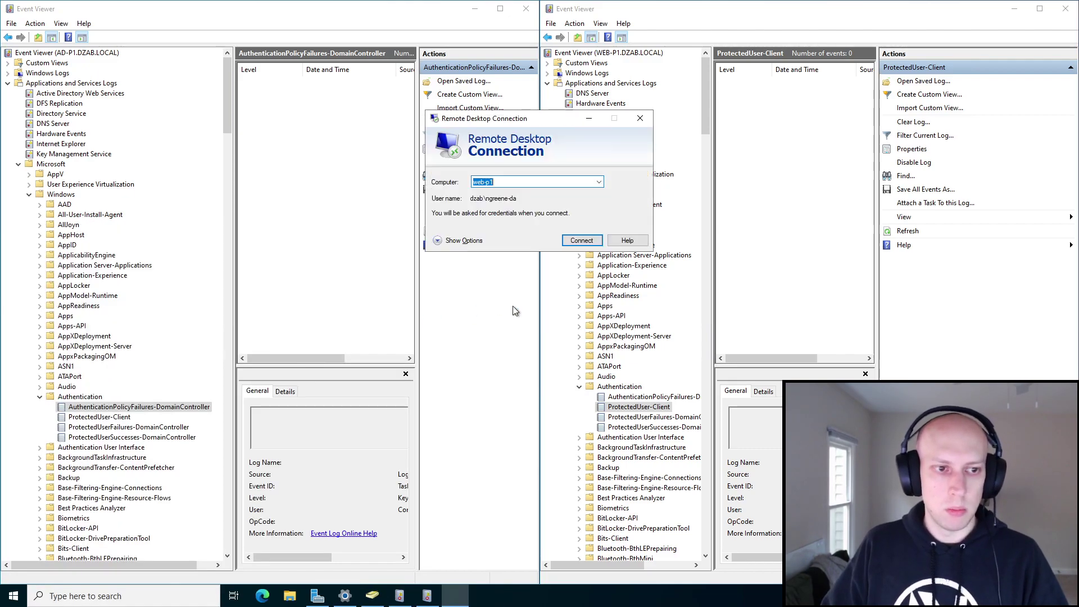
key(Return)
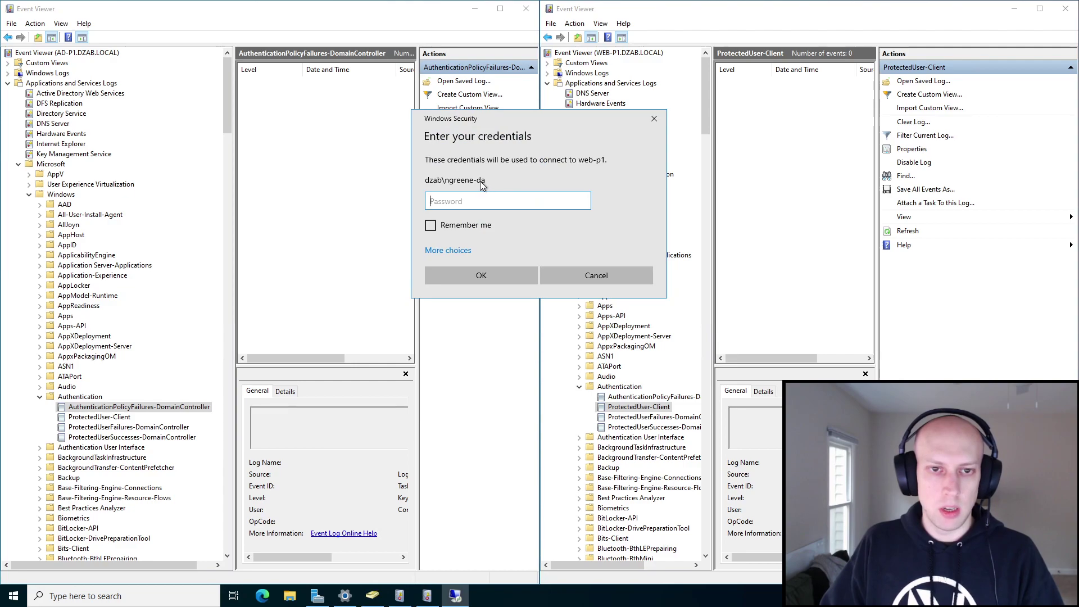
text(•)
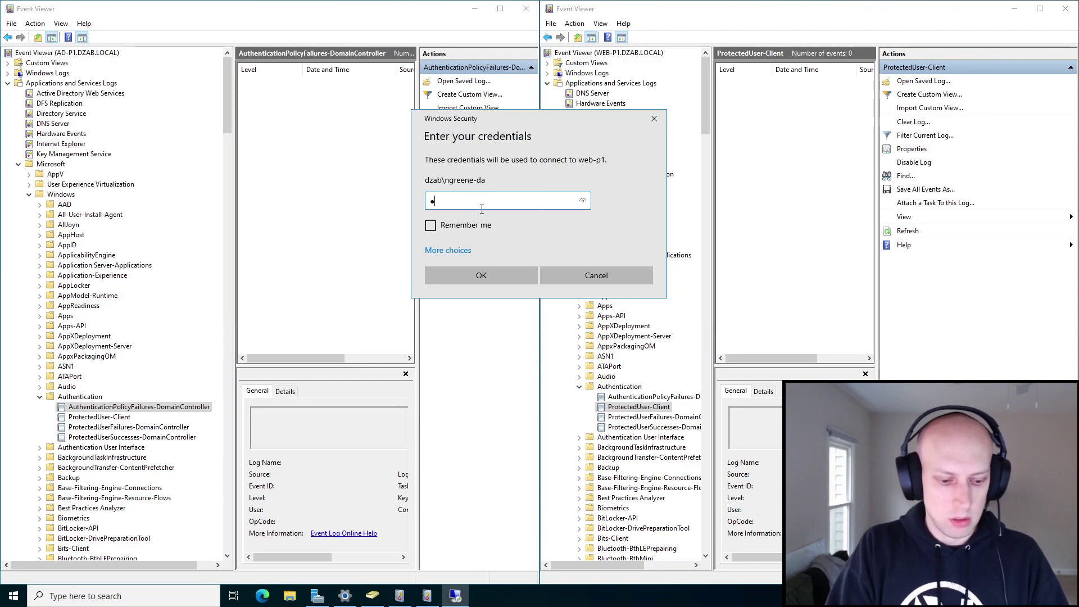
text(••••)
key(Return)
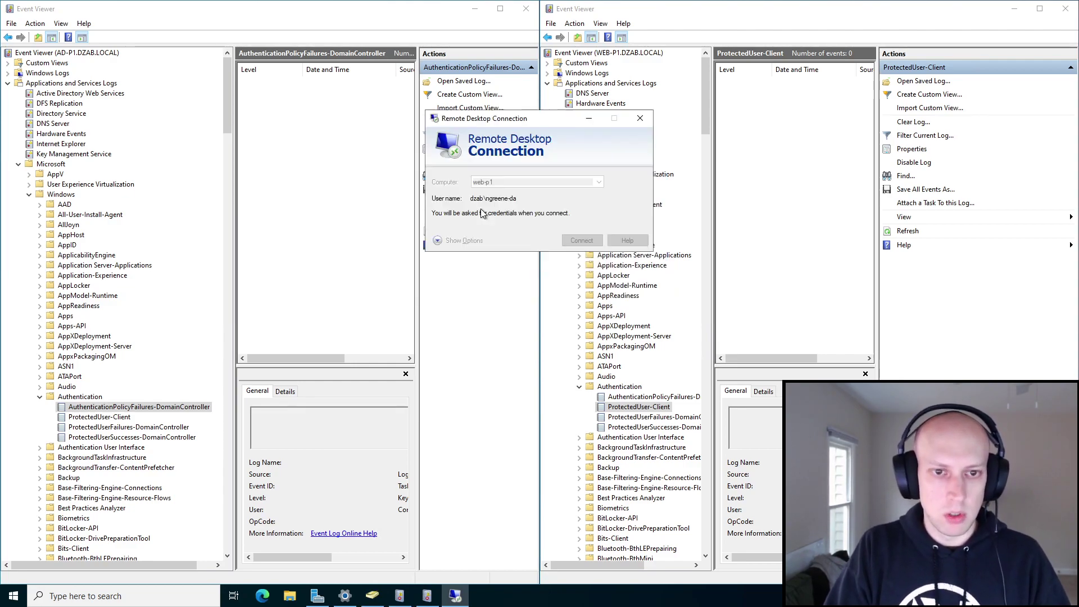
text(•)
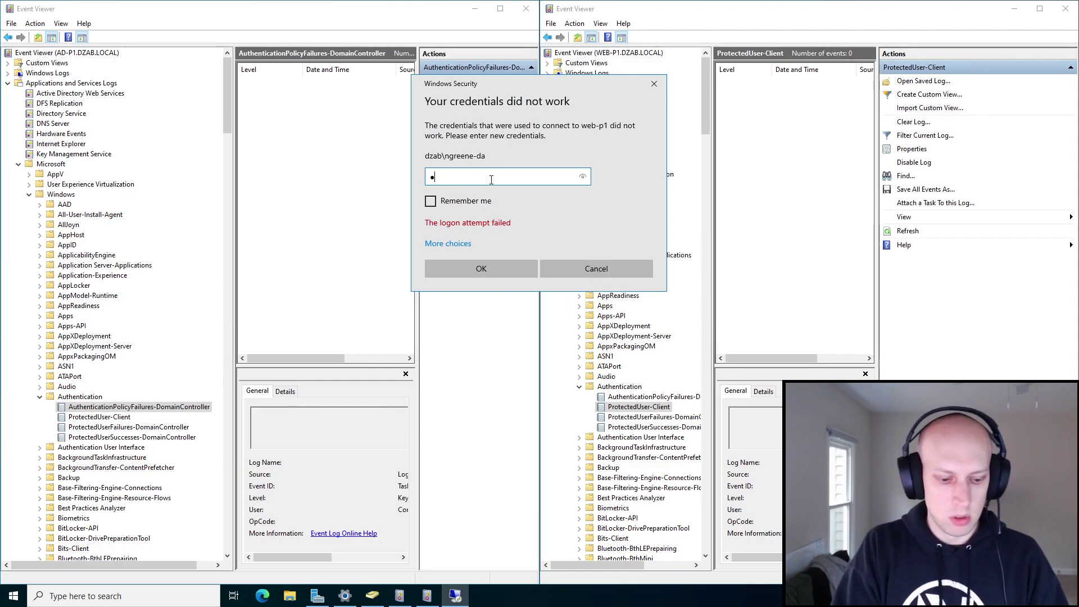
text(•••)
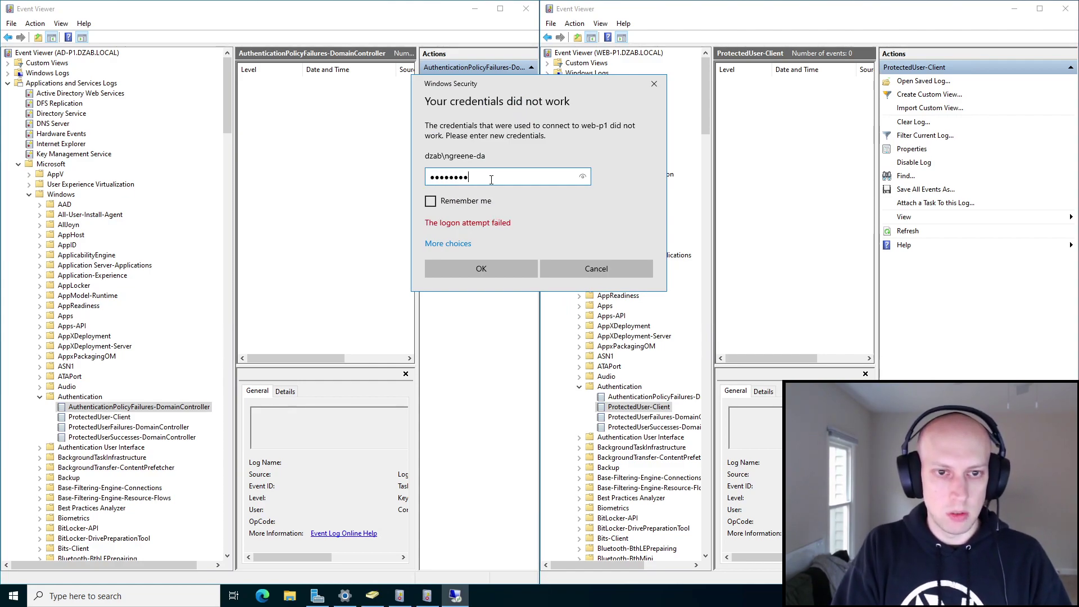
key(Return)
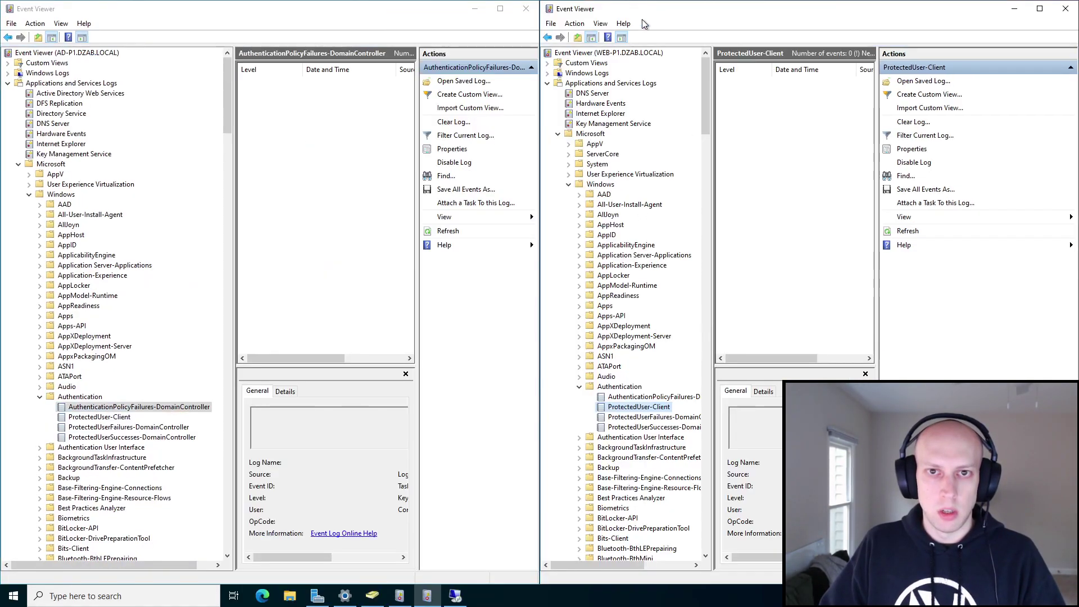
Refresh WEB-P1's ProtectedUser-Client and AD-P1's ProtectedUserSuccesses-DomainController logs.
right_click(637, 408)
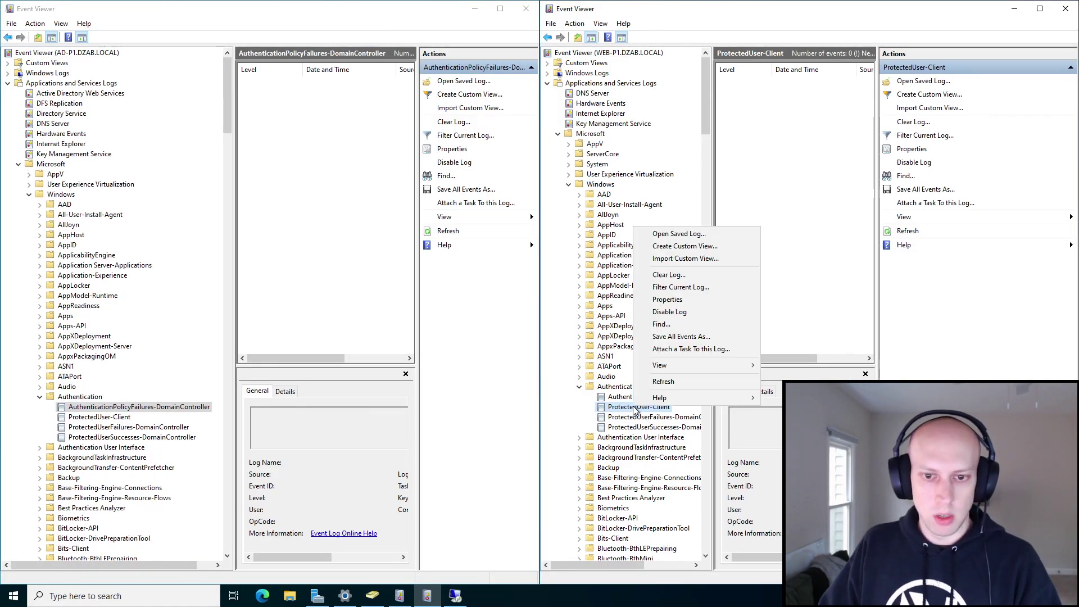
click(658, 382)
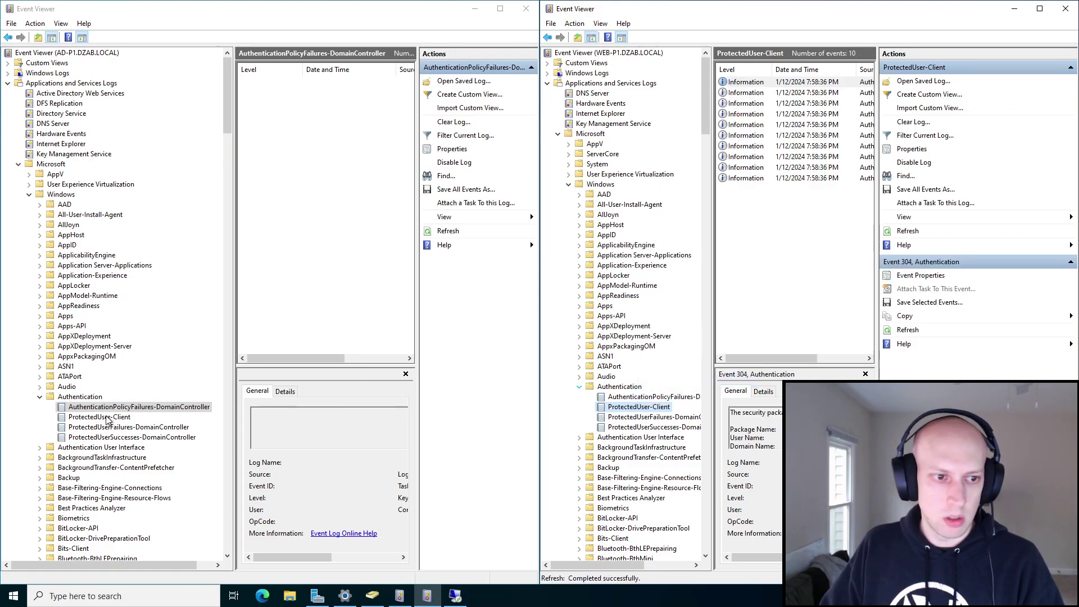
click(118, 438)
right_click(118, 437)
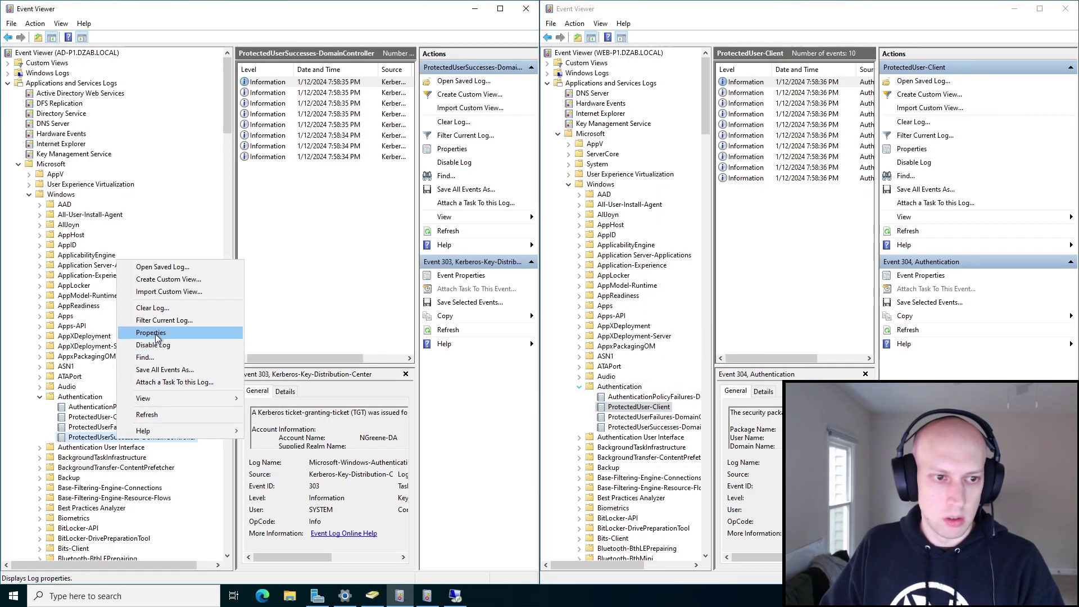
click(148, 415)
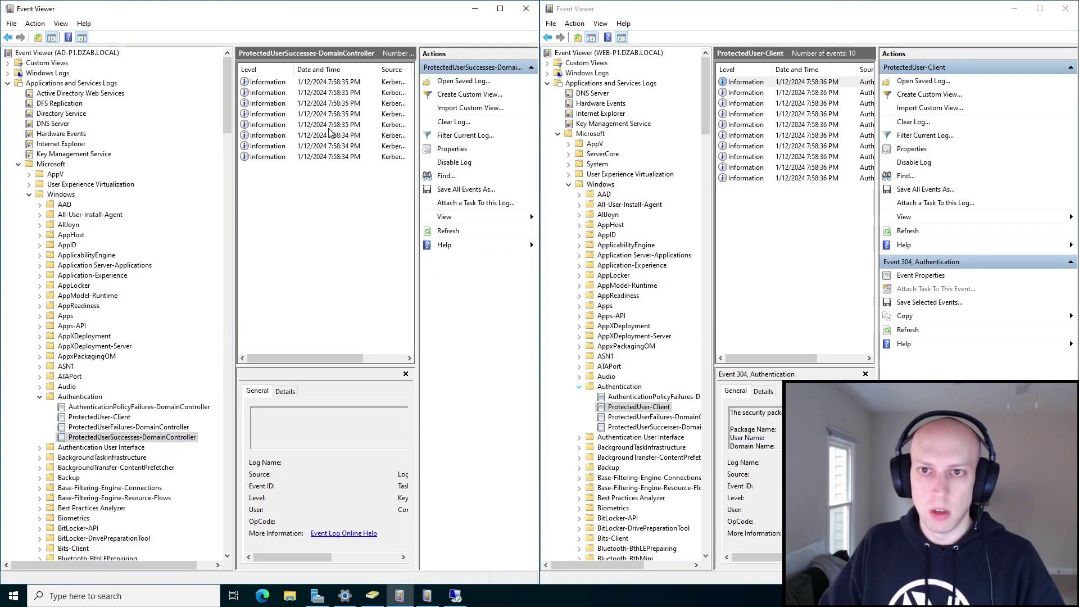
Inspect the details of a Kerberos event 304 and the latest ProtectedUser-Client event.
click(338, 145)
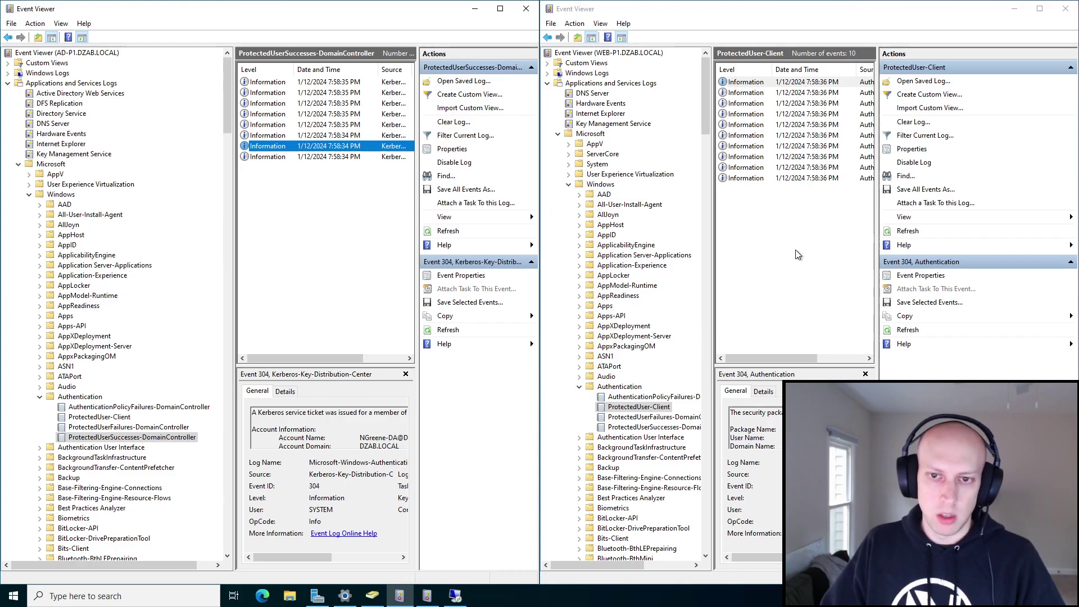
click(772, 179)
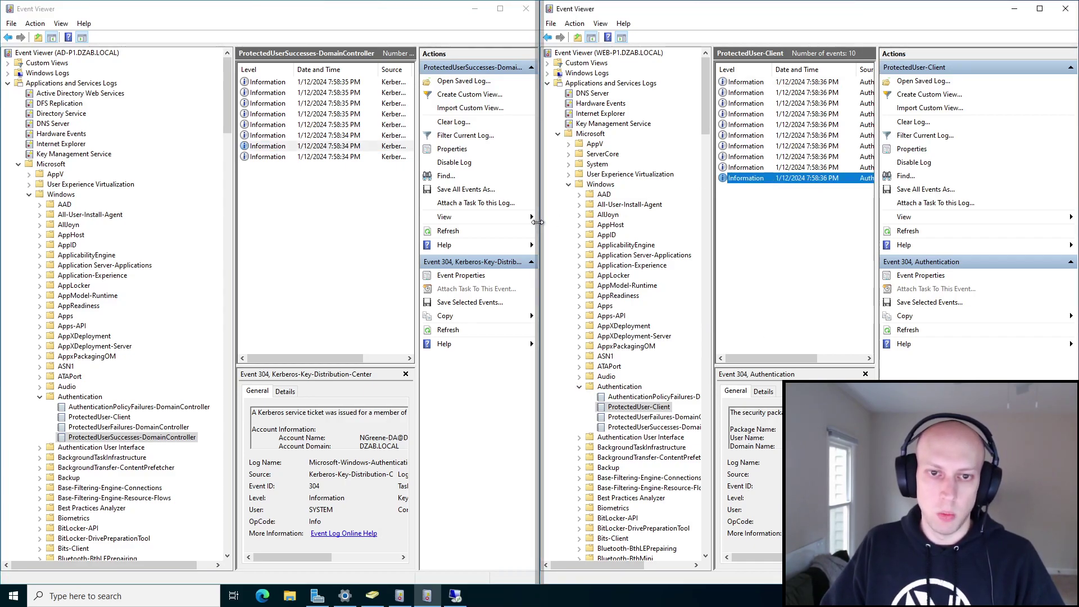
drag(540, 227, 487, 226)
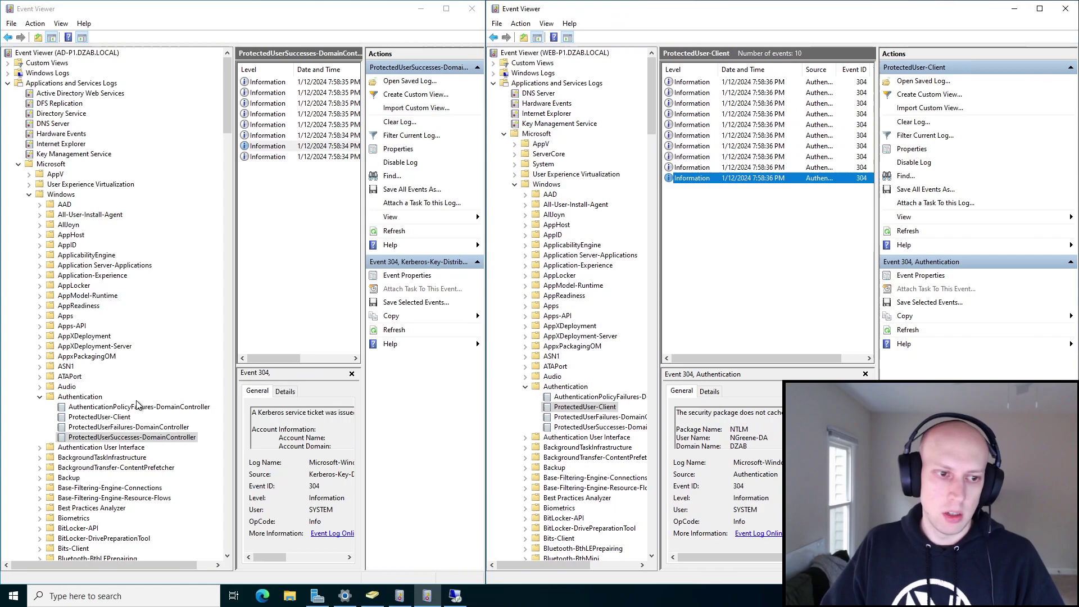
click(116, 444)
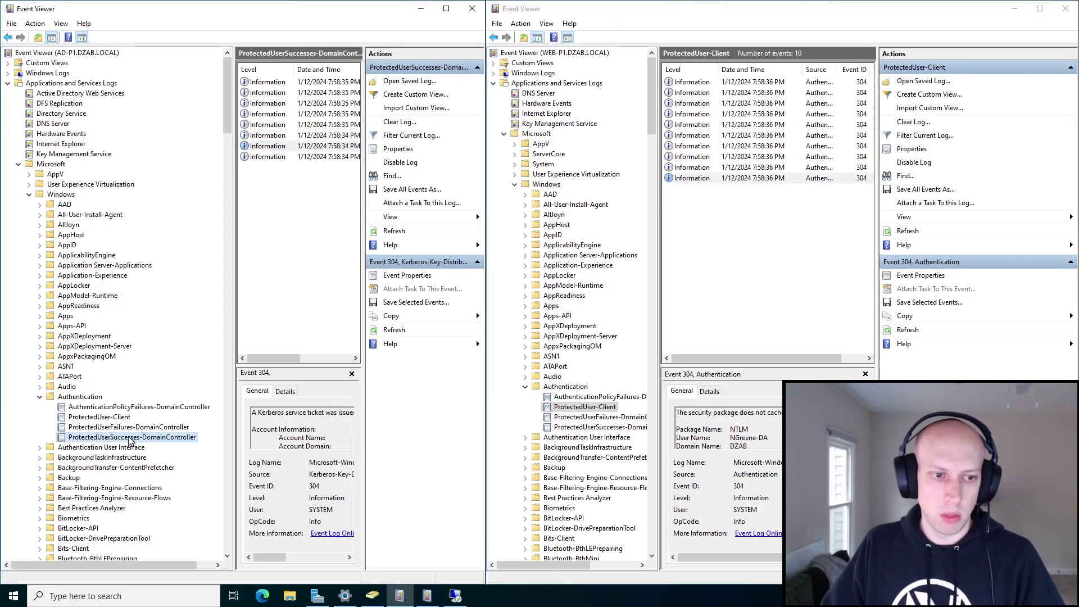